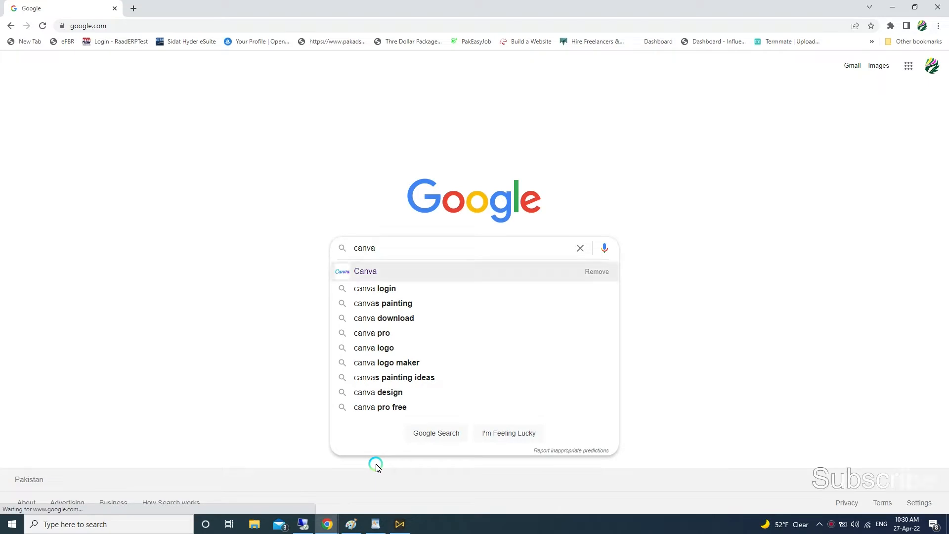
- Search Google for "canva", open the Canva site and create a blank YouTube Thumbnail design
key("Return")
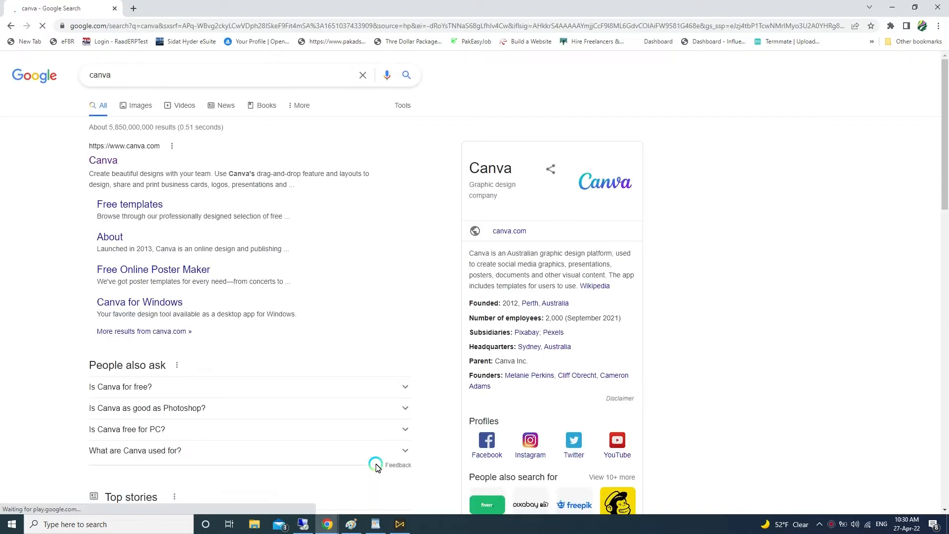
left_click(100, 161)
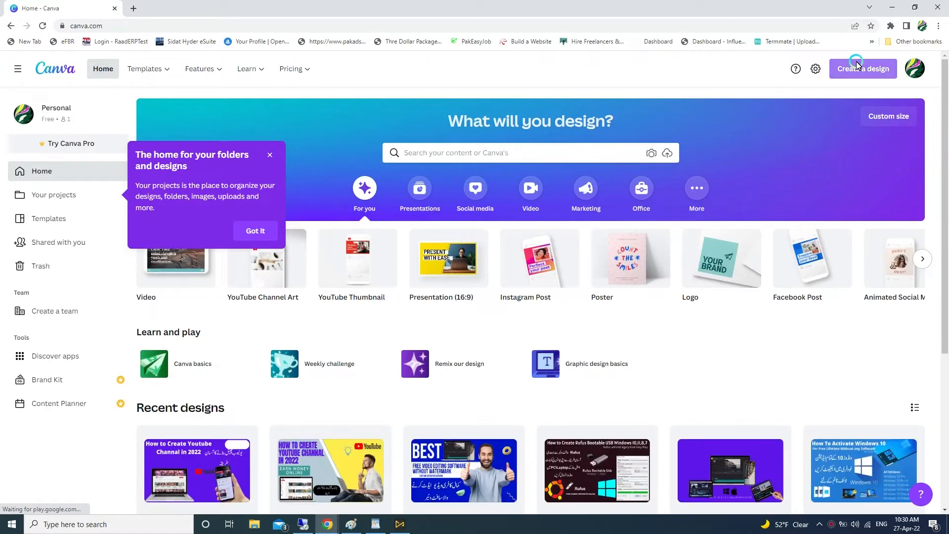
left_click(914, 69)
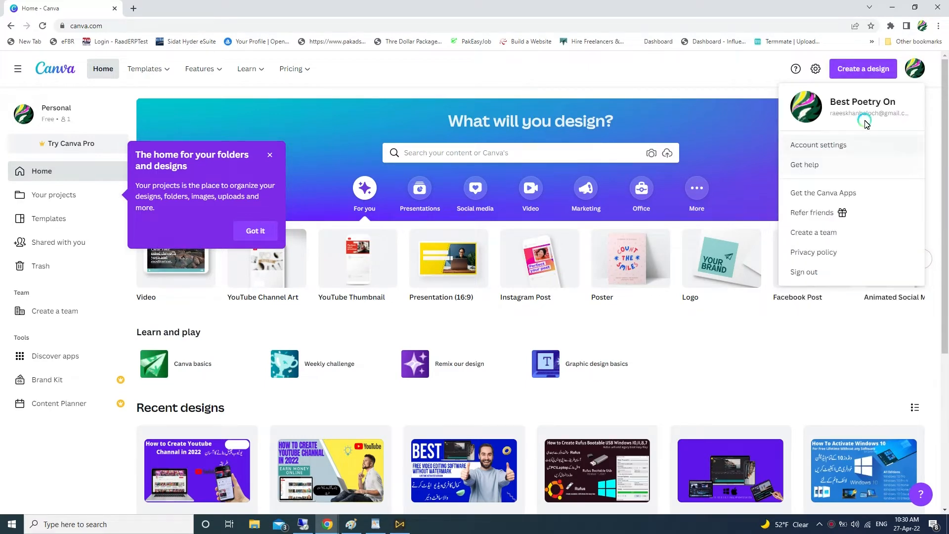
left_click(853, 72)
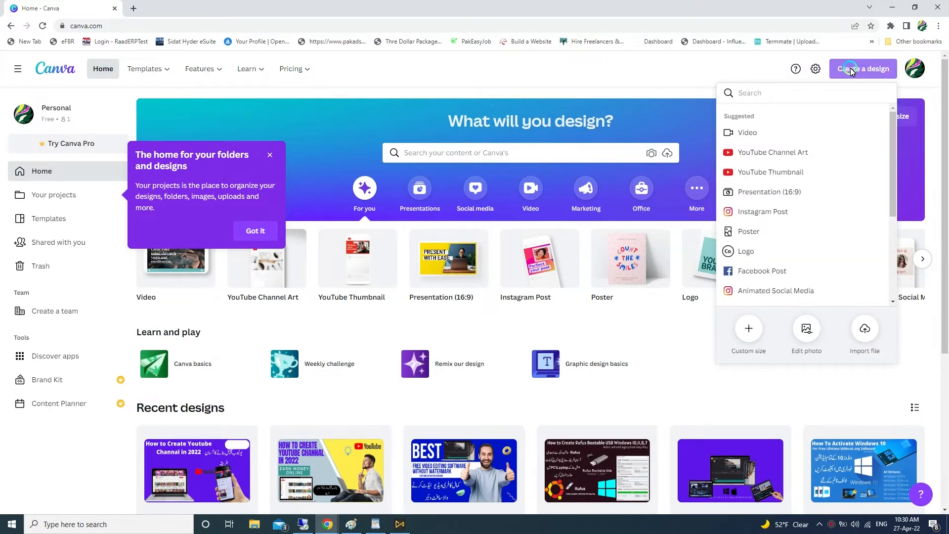
left_click(781, 172)
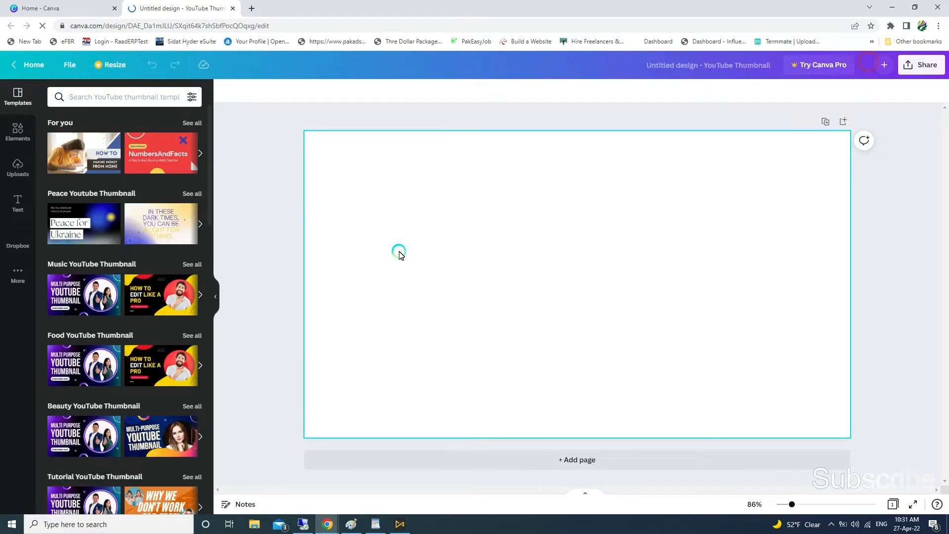
- Fill the blank thumbnail's background with the dark violet default color
left_click(14, 134)
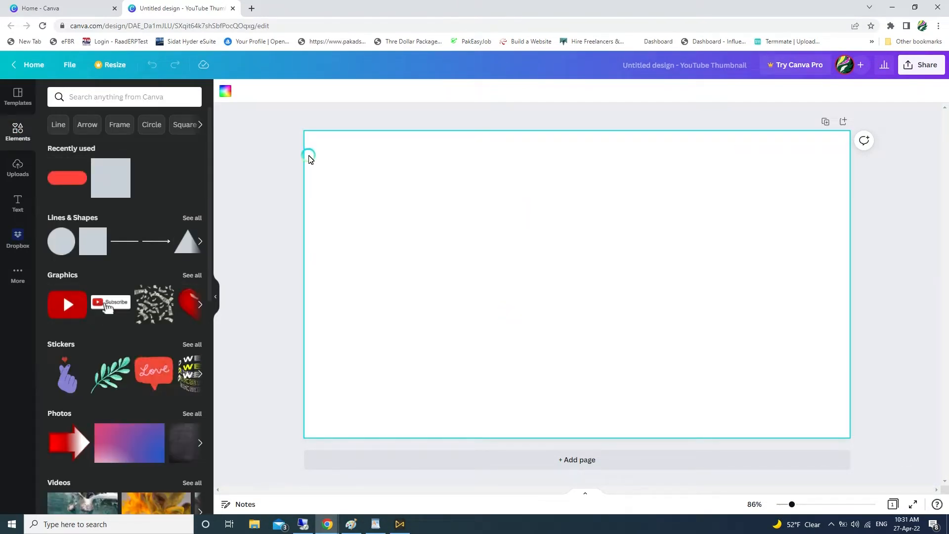
left_click(226, 91)
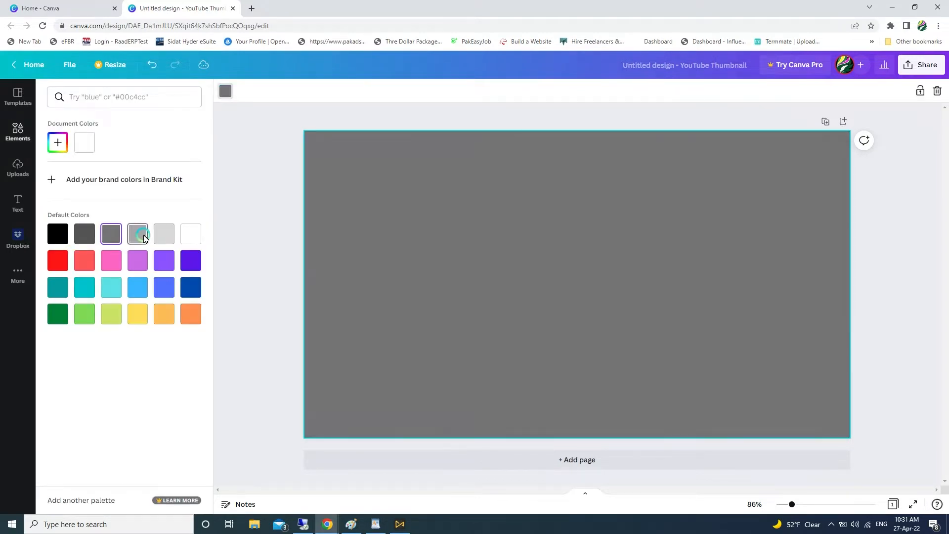
left_click(138, 261)
left_click(190, 261)
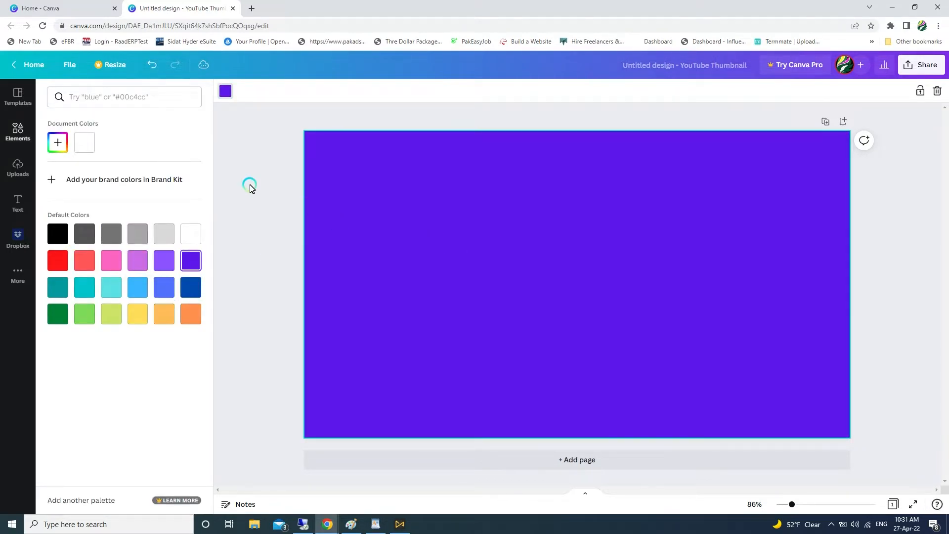
left_click(445, 232)
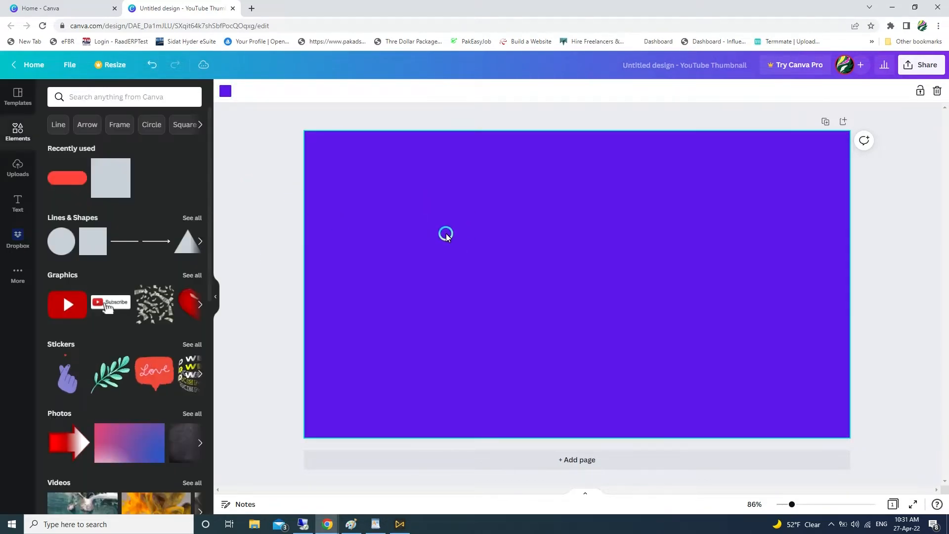
- Add a heading near the top of the page with the text "How to Create a Youtube Channal In 2022"
left_click(9, 202)
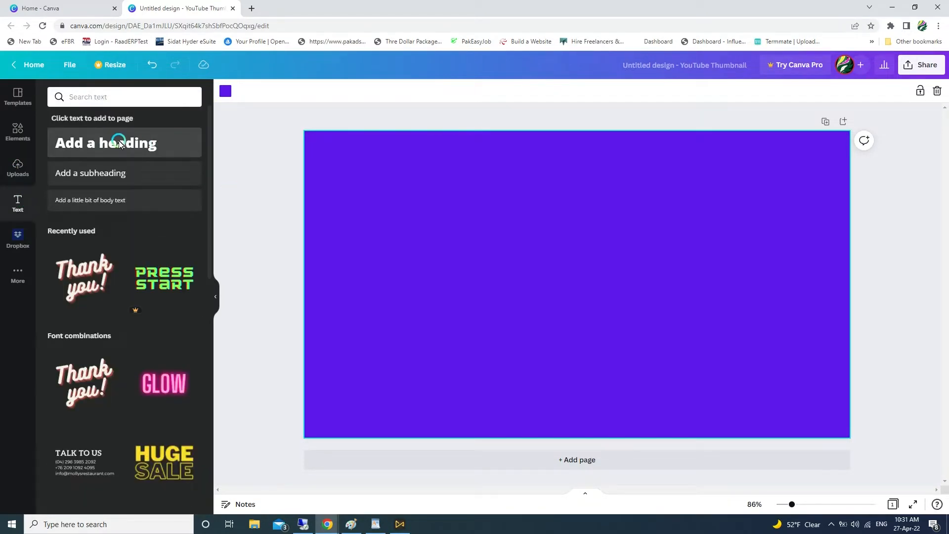
left_click_drag(119, 143, 373, 144)
double_click(403, 164)
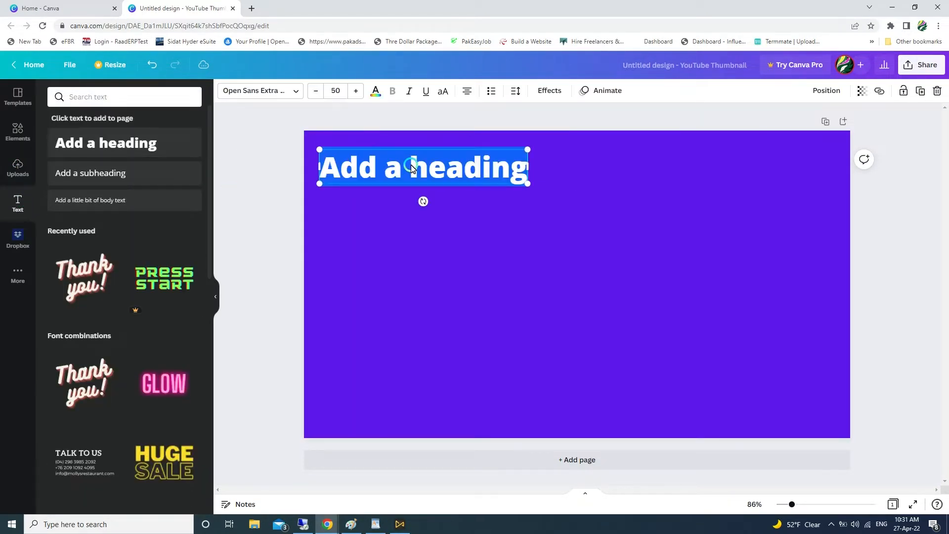
type("How")
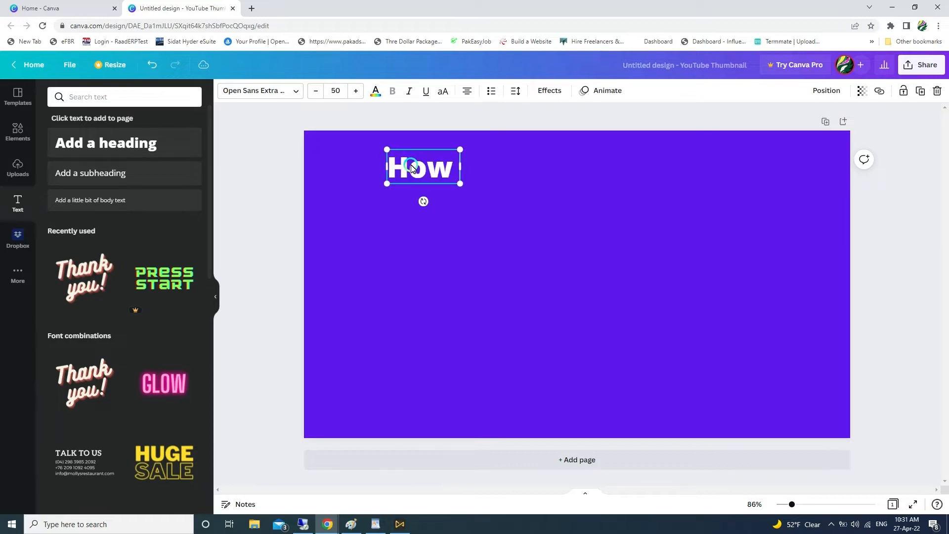
type(" to Create")
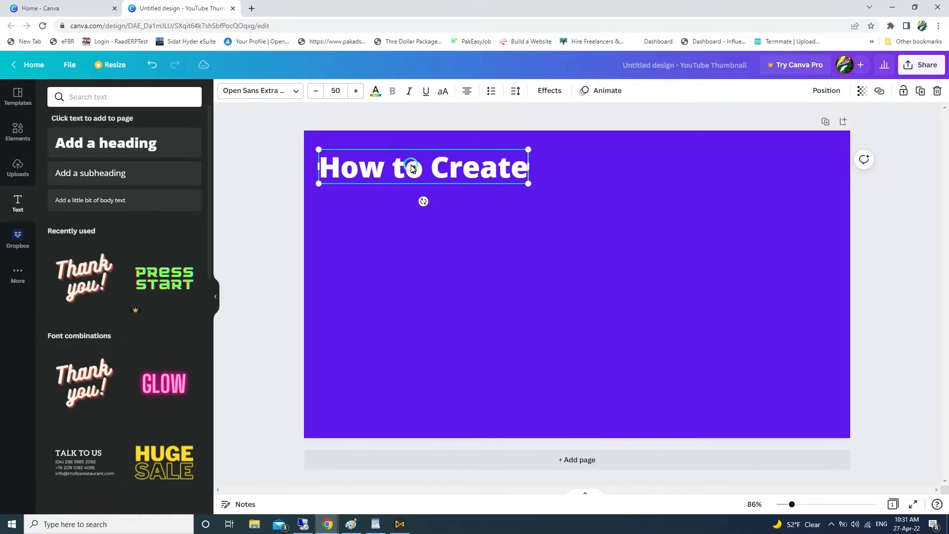
type(" A")
key("BackSpace")
type("a")
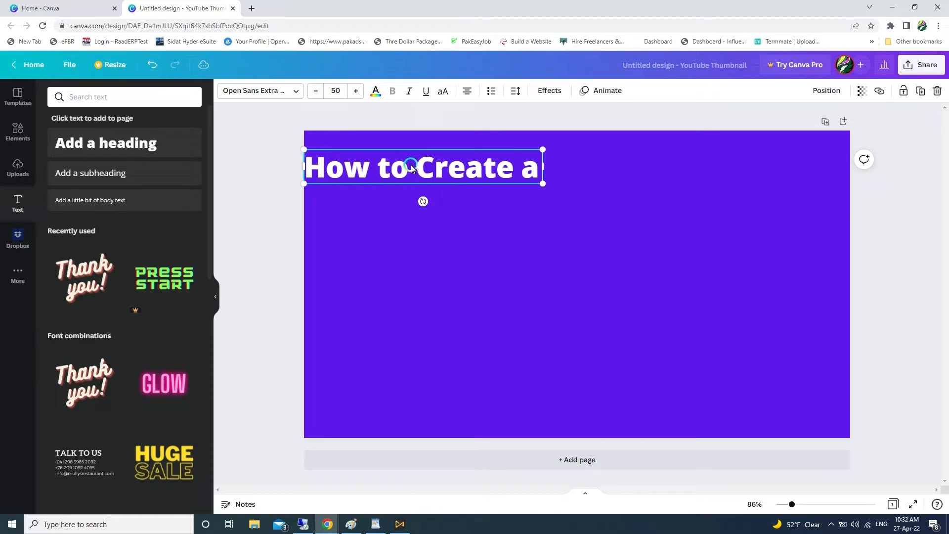
type(" Youtub")
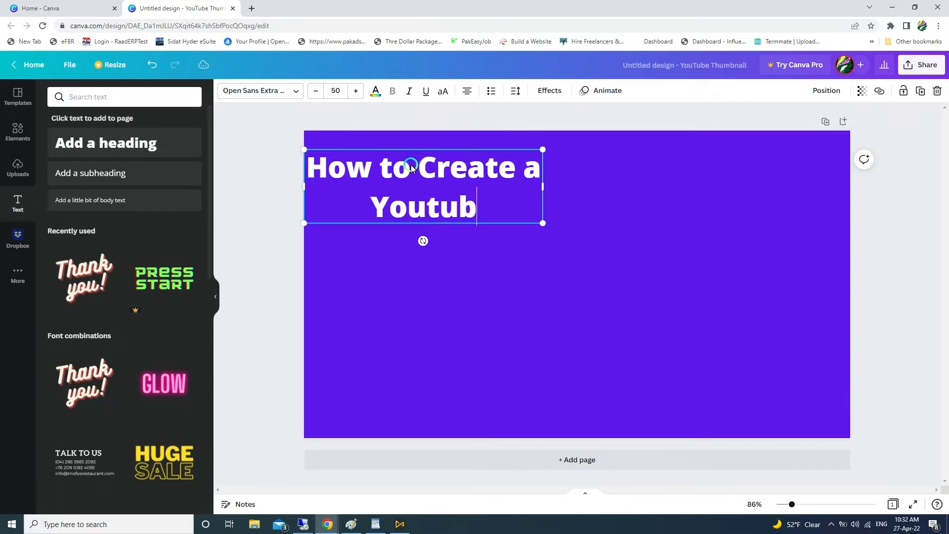
type("e Channal In")
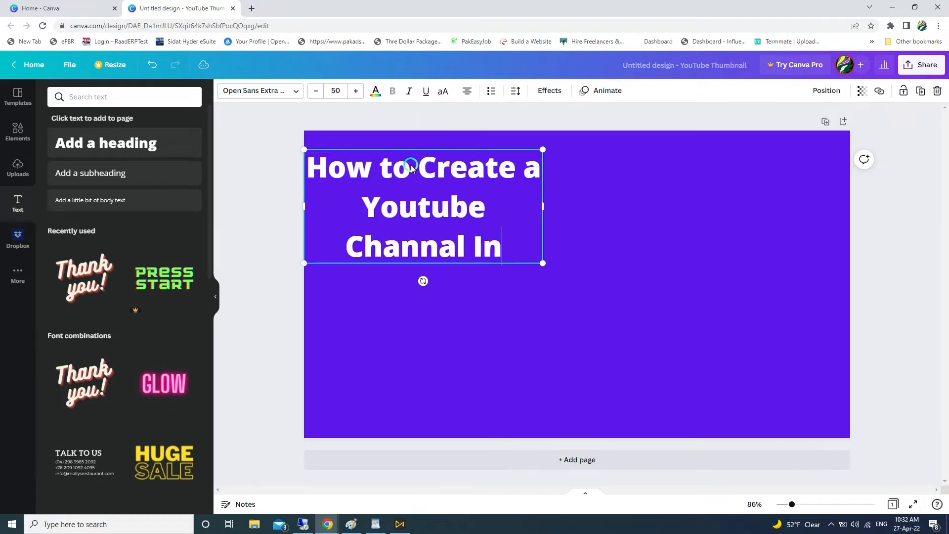
type(" 2022")
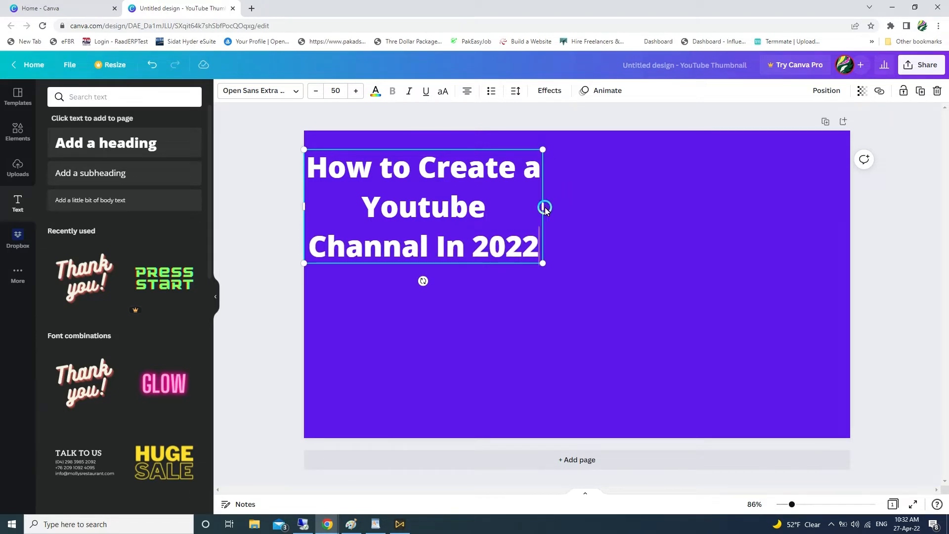
- Widen the heading's text box so it wraps onto two lines, and move it up to the page's top edge
left_click_drag(544, 207, 683, 188)
left_click(435, 271)
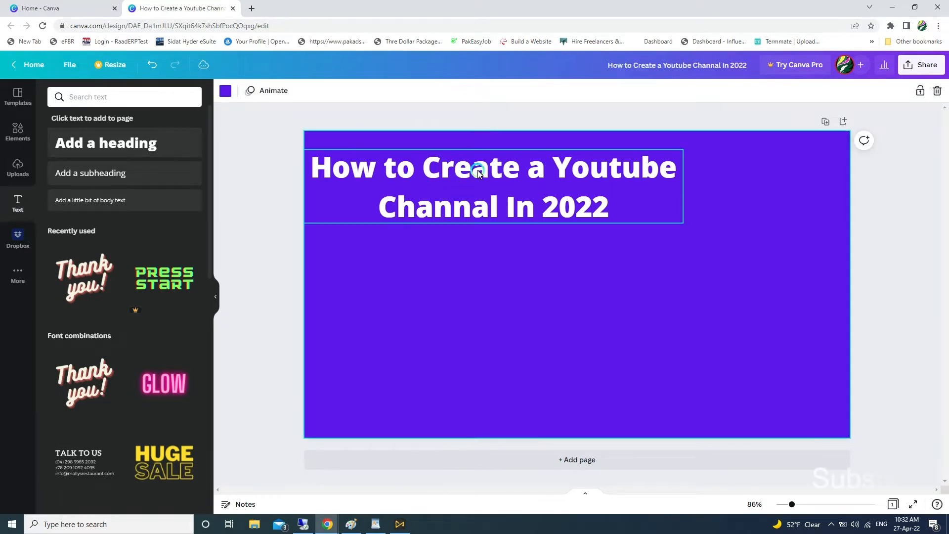
left_click_drag(477, 171, 477, 155)
left_click(387, 271)
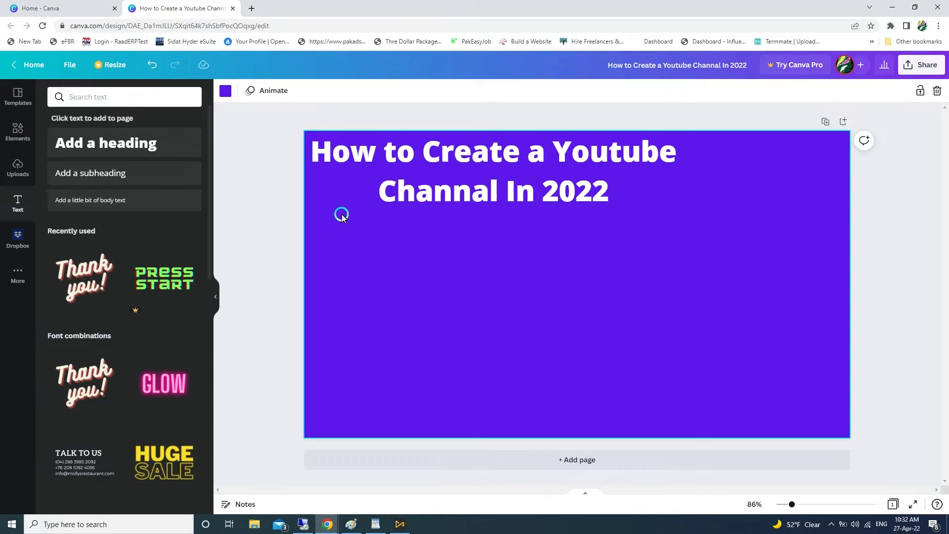
- Show the library of previously uploaded images
left_click(16, 136)
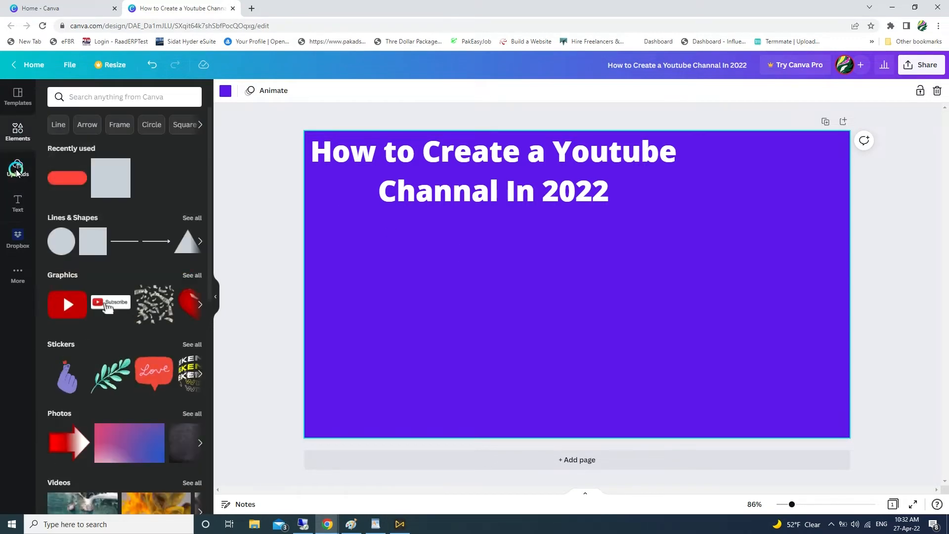
left_click(18, 167)
left_click(309, 285)
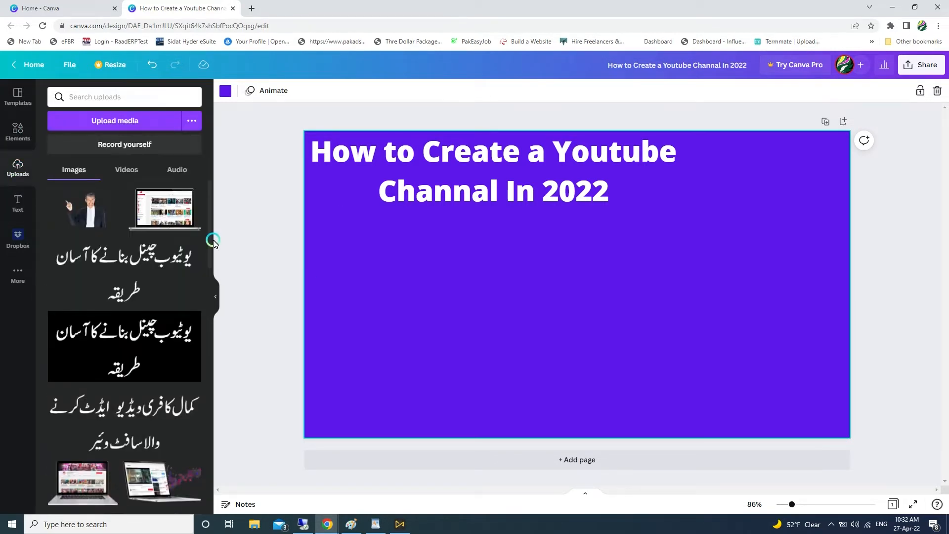
left_click(134, 120)
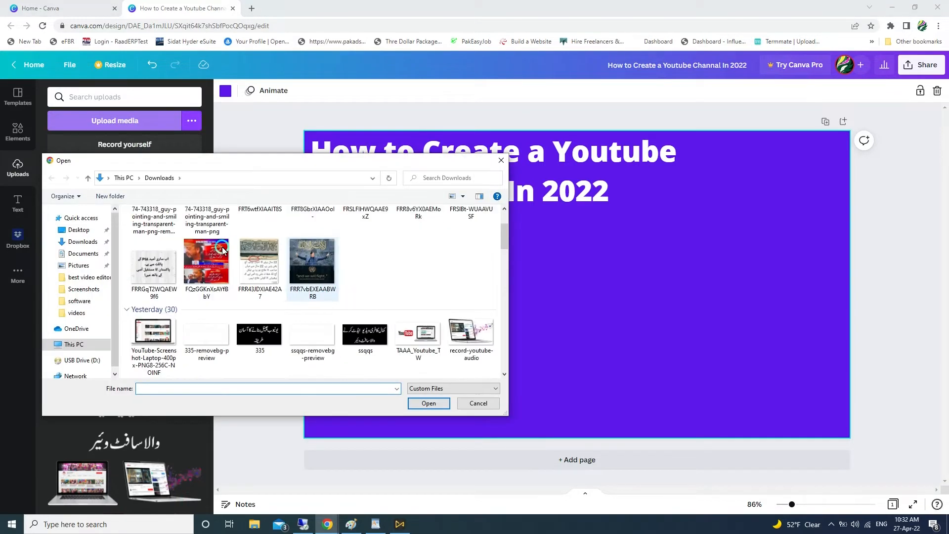
scroll(223, 250, "down", 2)
left_click(154, 257)
left_click(489, 408)
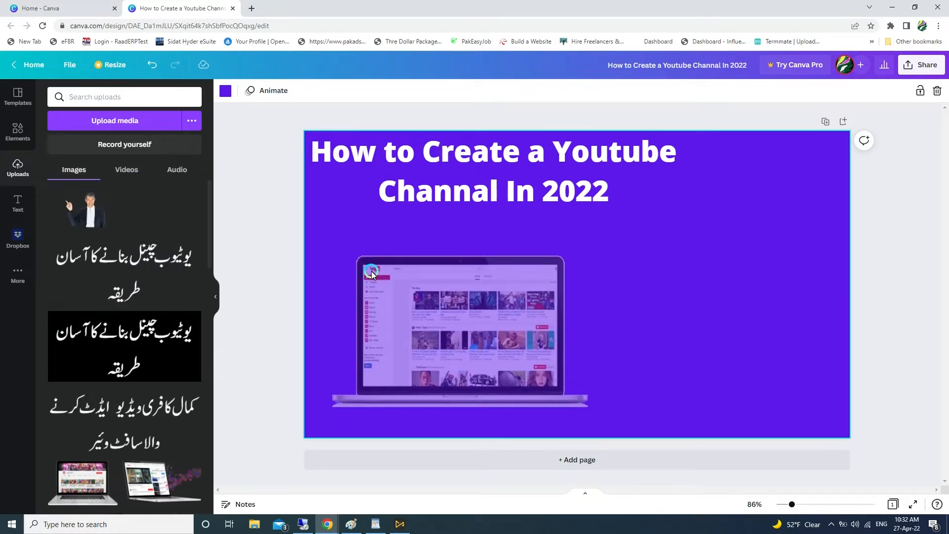
- Place the uploaded YouTube laptop image in the lower-left part of the thumbnail
left_click_drag(479, 303, 470, 325)
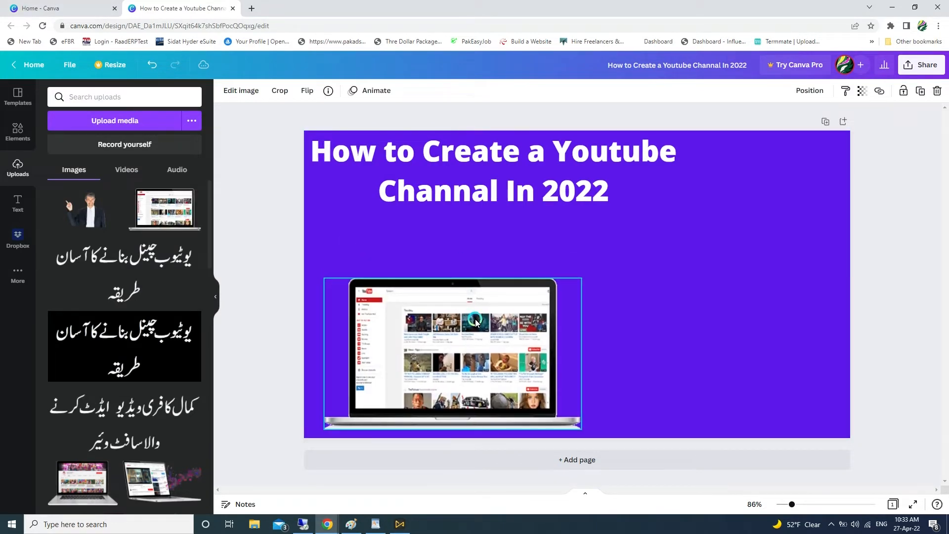
left_click(282, 237)
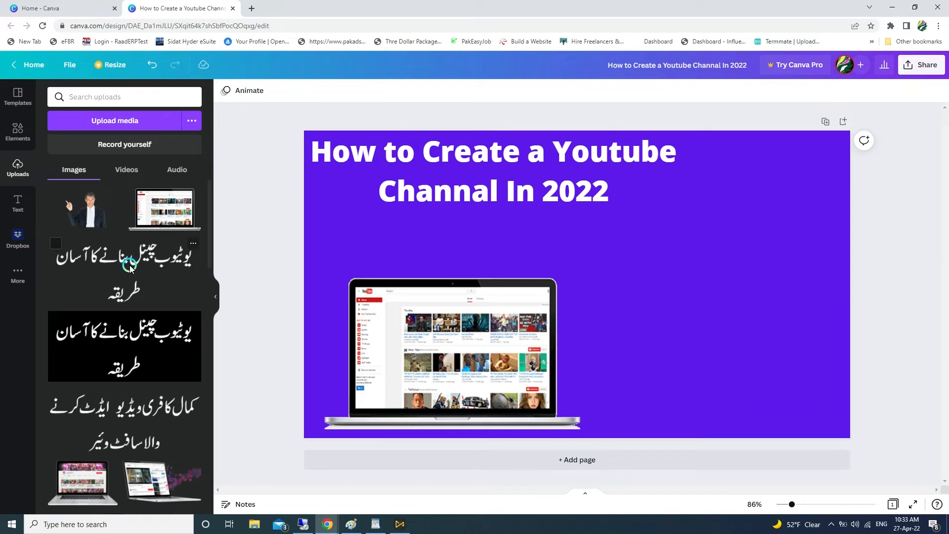
- Add the uploaded white Urdu text image, shrink it and place it at the right of the heading's second line
left_click_drag(130, 267, 608, 226)
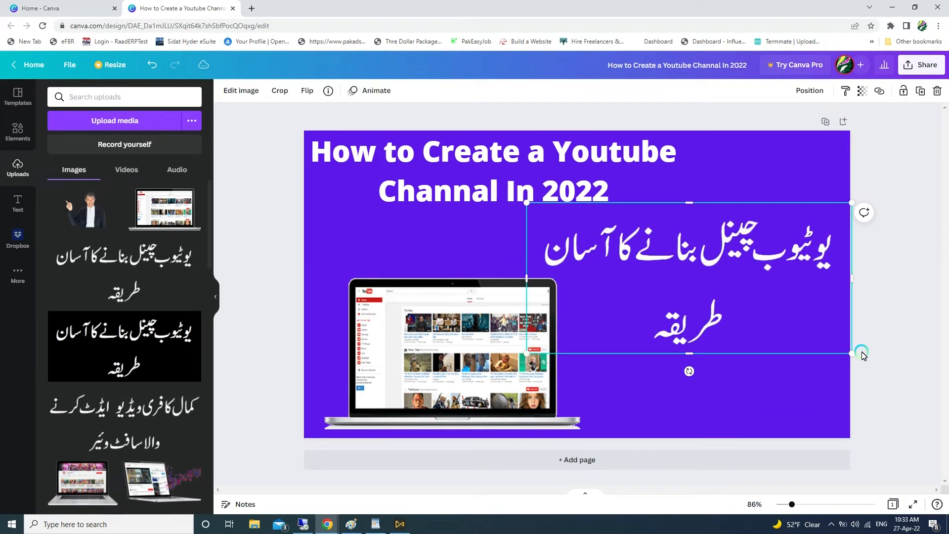
left_click_drag(862, 354, 710, 292)
left_click_drag(641, 229, 761, 196)
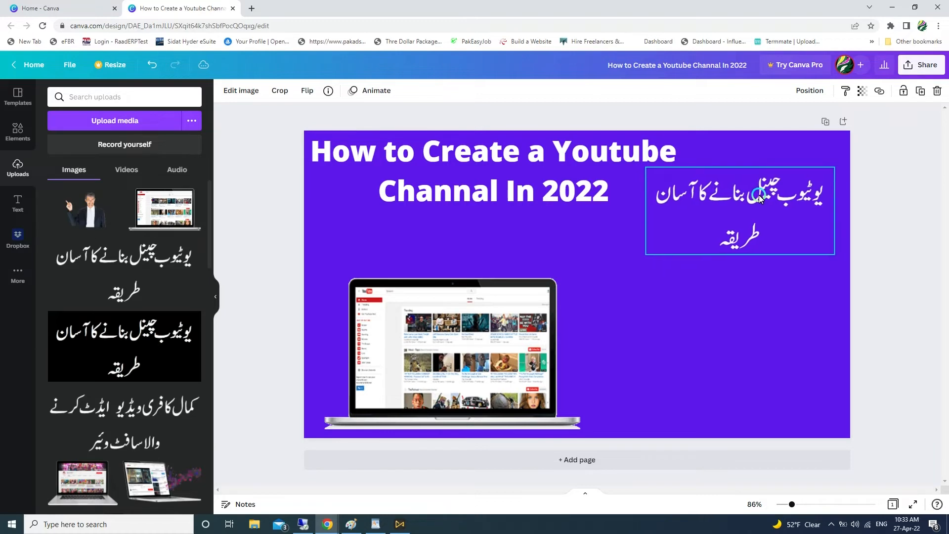
left_click(593, 260)
- Place the uploaded image of a hand holding a phone in the thumbnail's lower-right corner
scroll(146, 251, "down", 5)
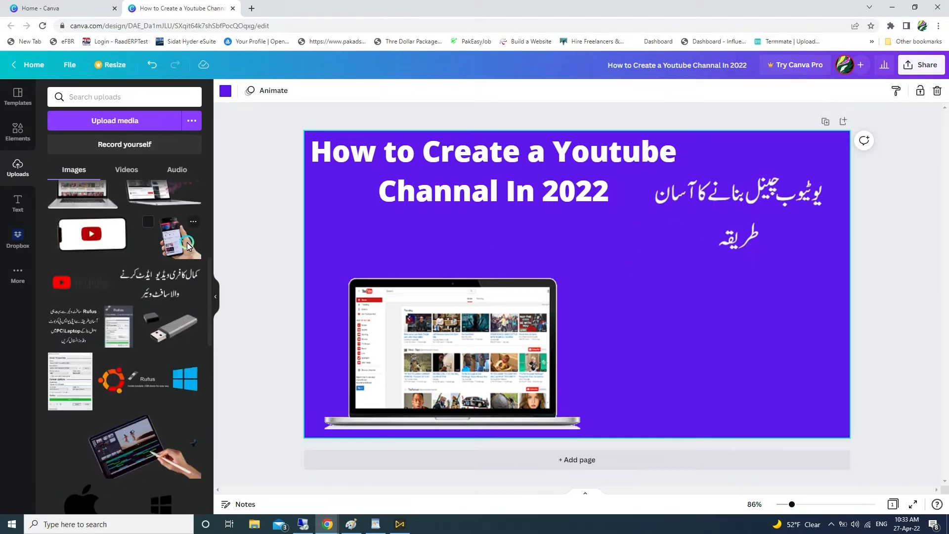
left_click_drag(170, 236, 755, 328)
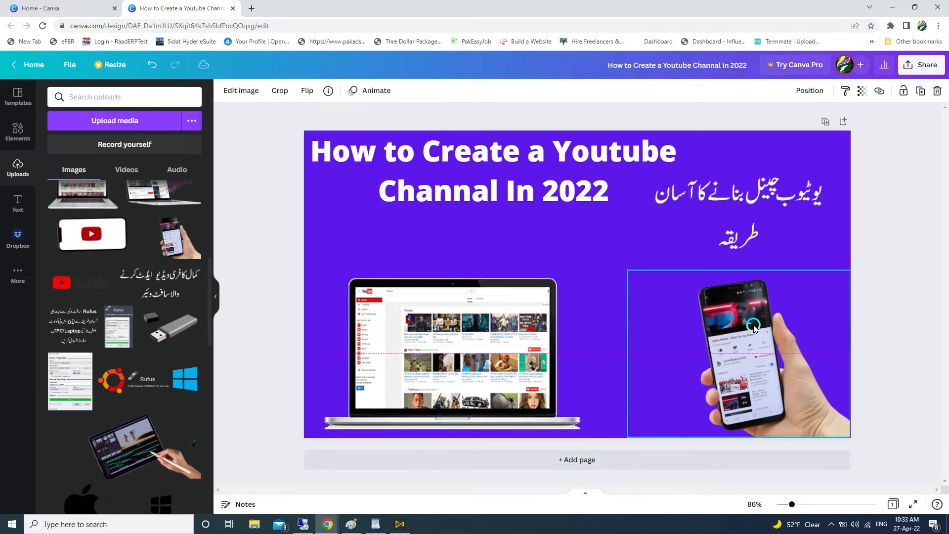
left_click(608, 299)
- Add the recently used red rounded shape, shrink it and position it between the laptop and the Urdu text
scroll(124, 271, "up", 6)
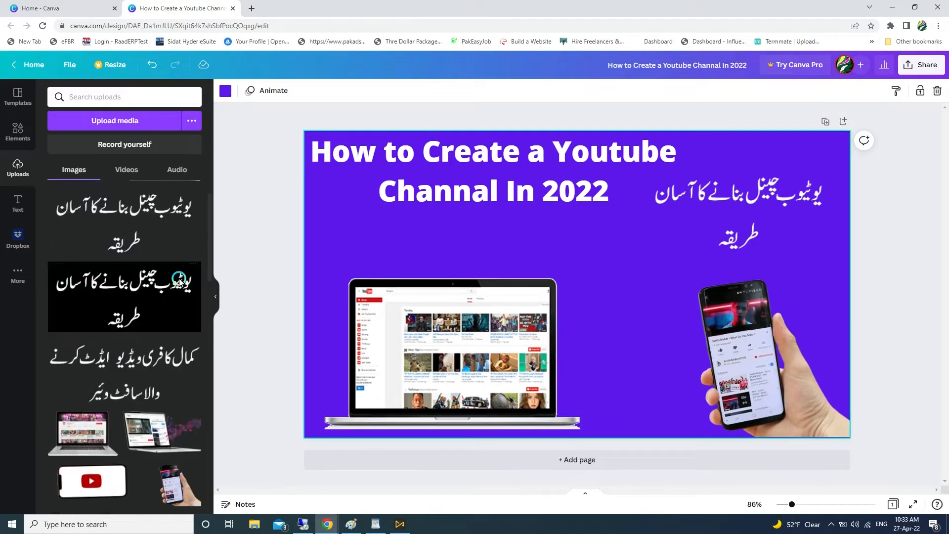
left_click(19, 132)
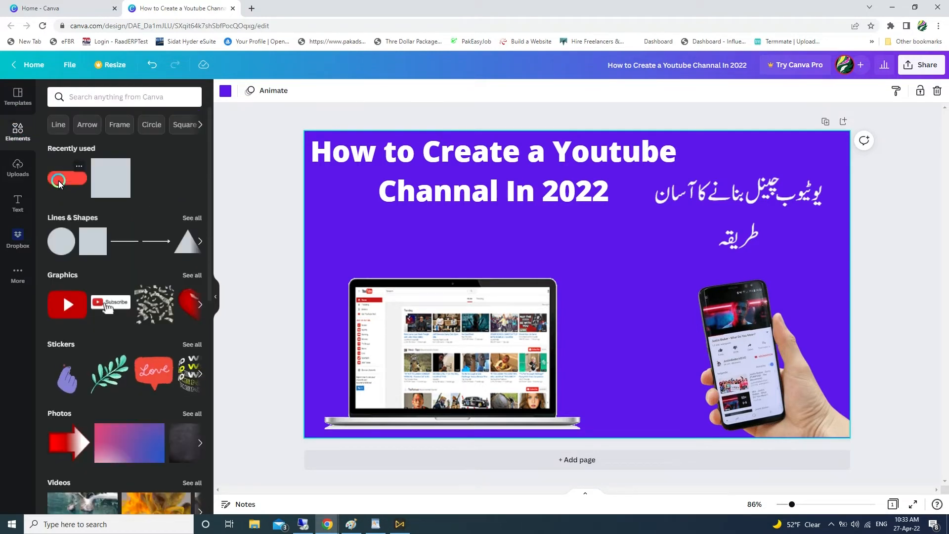
left_click_drag(59, 182, 593, 245)
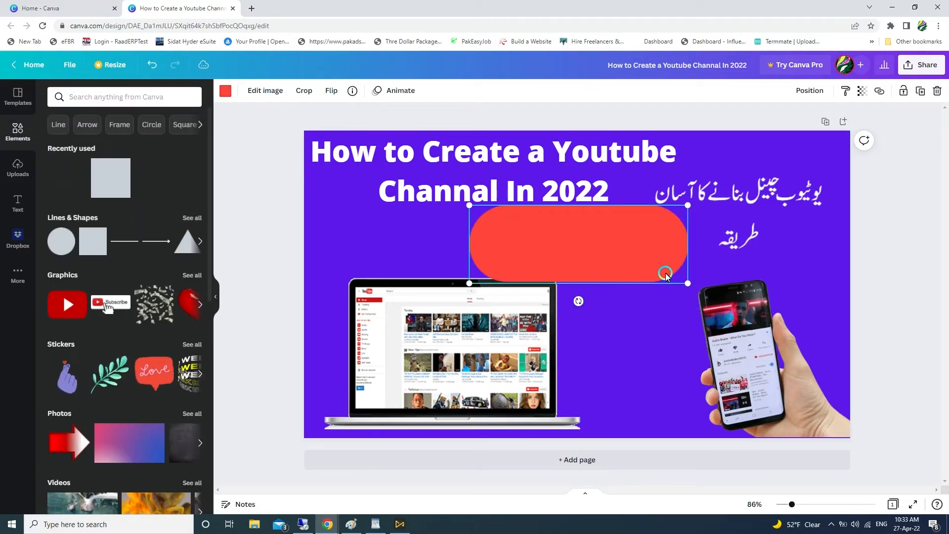
left_click_drag(688, 283, 630, 260)
left_click_drag(547, 223, 628, 252)
left_click_drag(704, 284, 670, 271)
left_click_drag(623, 250, 634, 253)
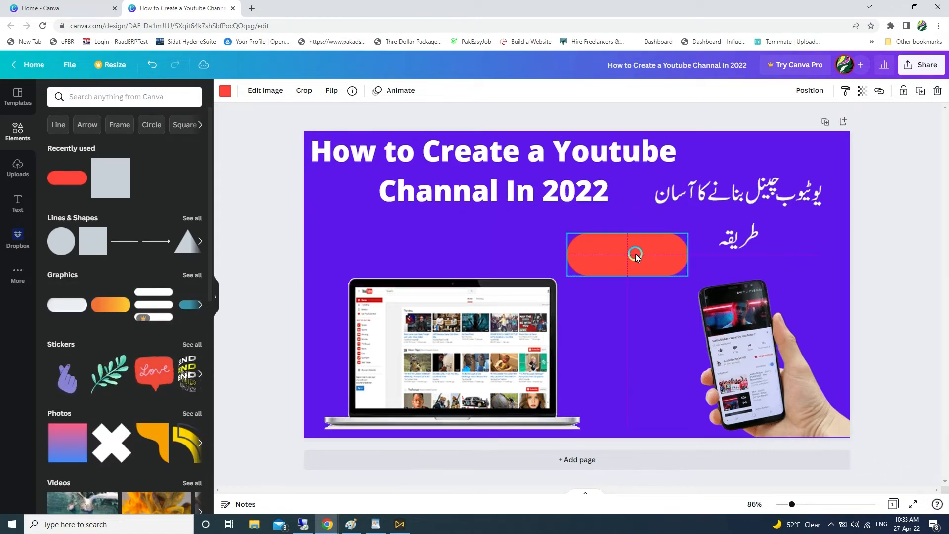
- Recolor the red rounded shape white
left_click(224, 92)
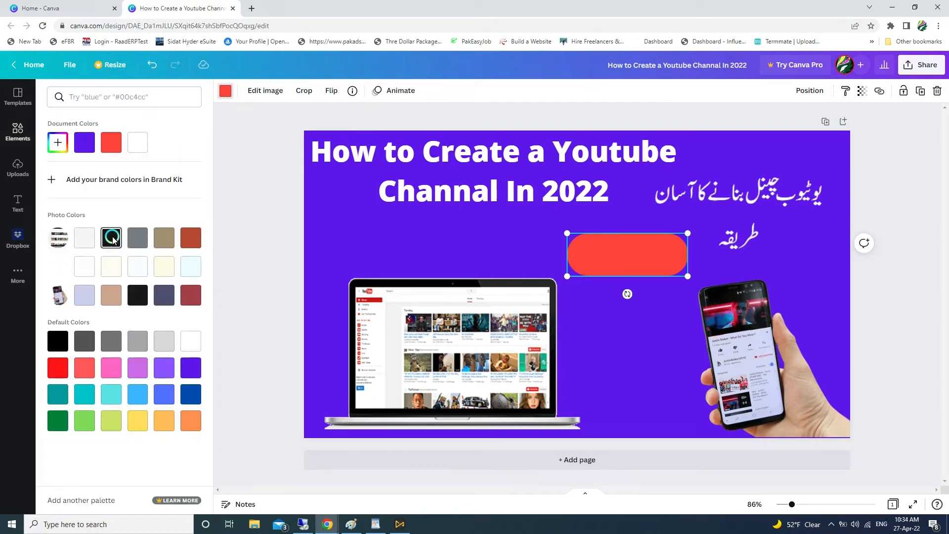
left_click(112, 240)
left_click(162, 241)
left_click(190, 266)
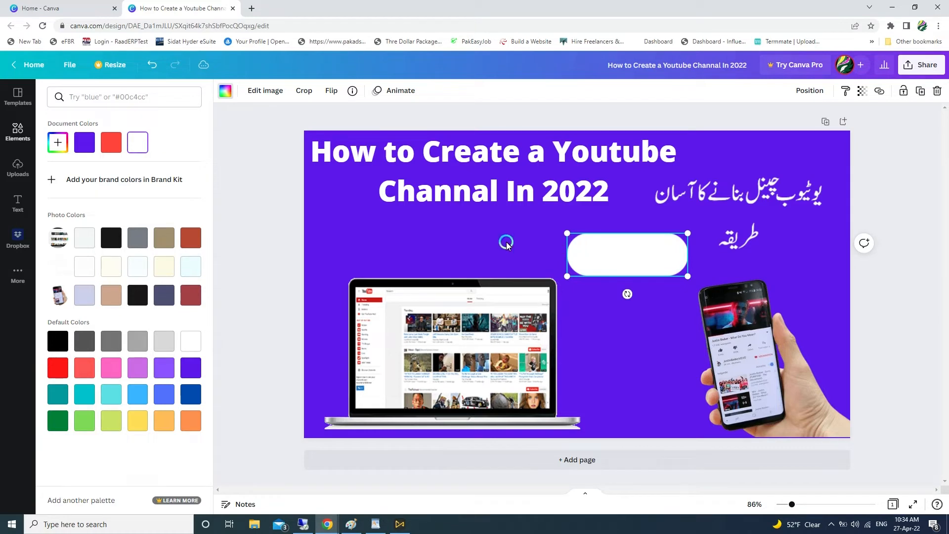
- Add the uploaded YouTube logo image, shrink it and place it over the white rounded shape
left_click(613, 263)
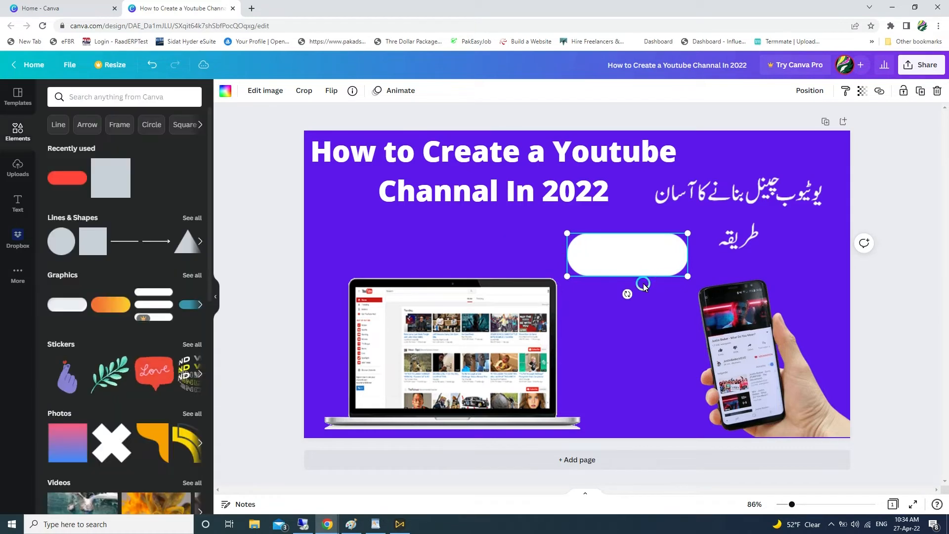
left_click(12, 169)
scroll(152, 260, "down", 5)
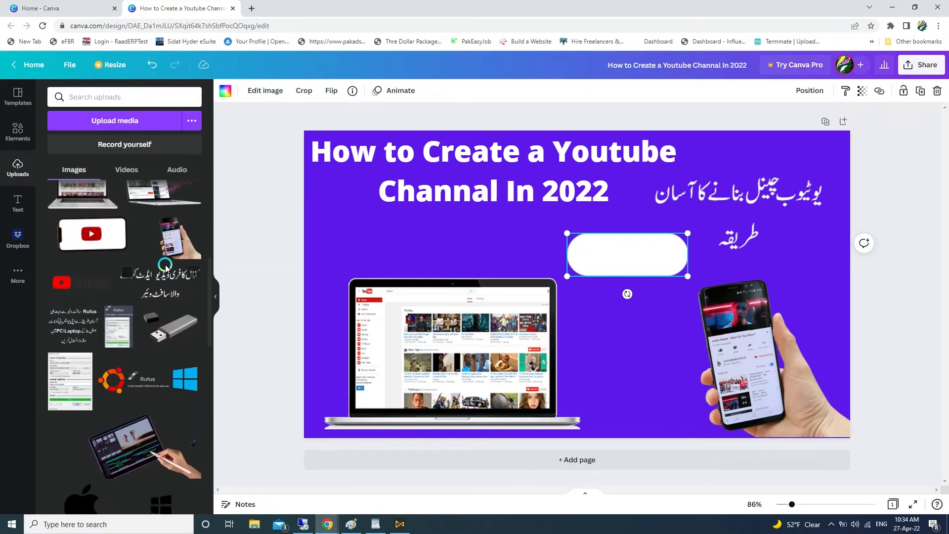
left_click(85, 232)
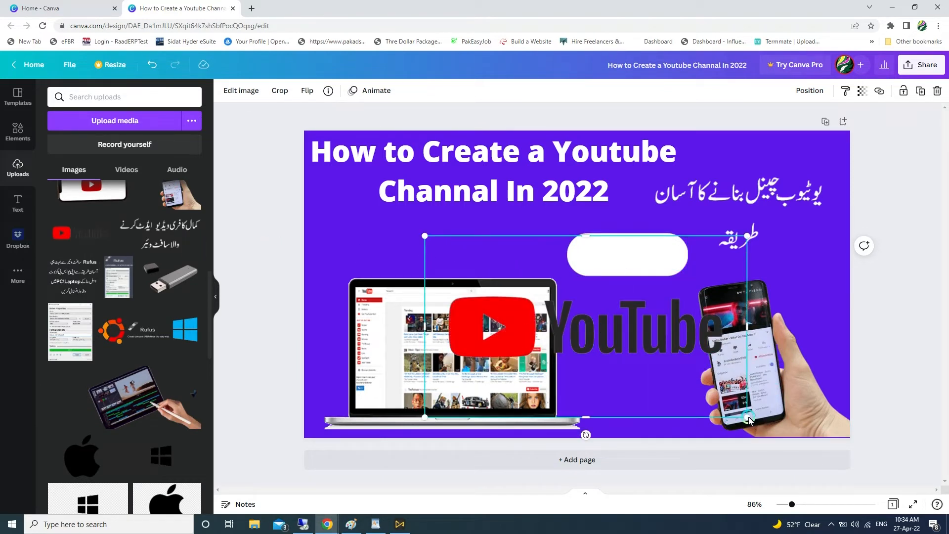
left_click_drag(748, 419, 635, 260)
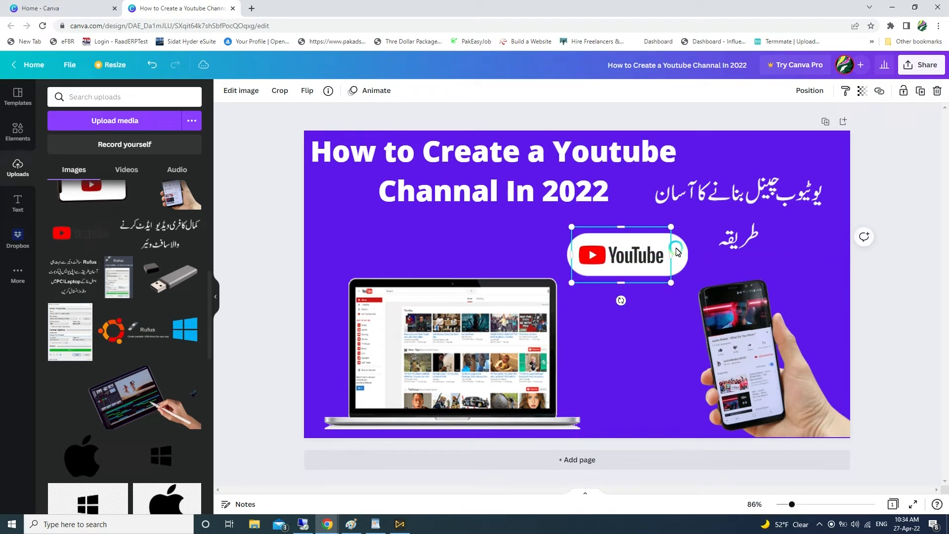
- Shrink the white rounded shape to fit the YouTube logo and move both into the space between the laptop and the phone
left_click(676, 248)
left_click_drag(687, 276, 670, 270)
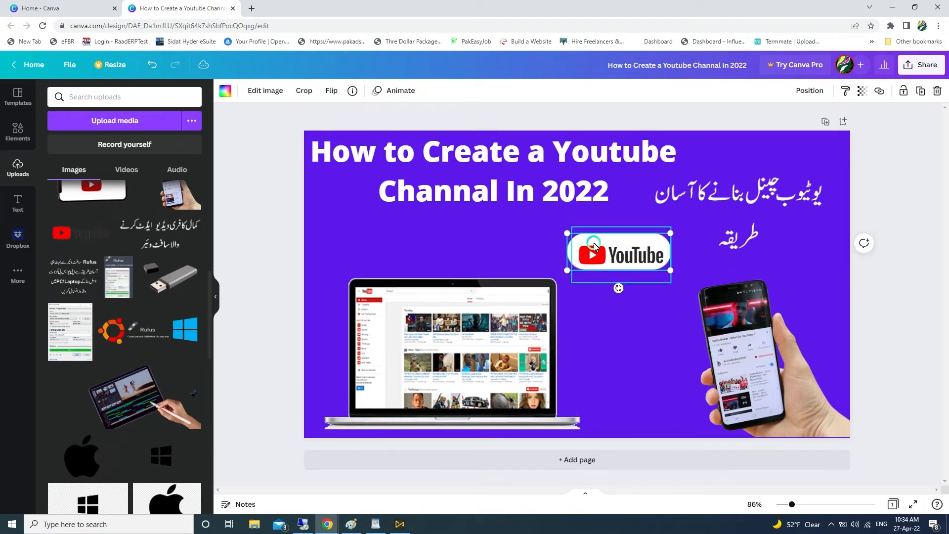
left_click_drag(594, 243, 628, 290)
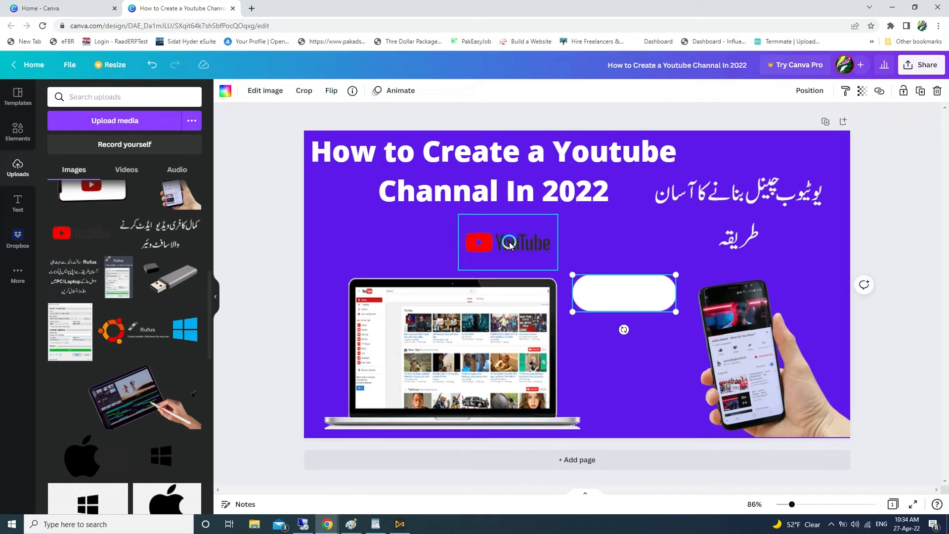
left_click_drag(508, 242, 625, 293)
left_click(663, 241)
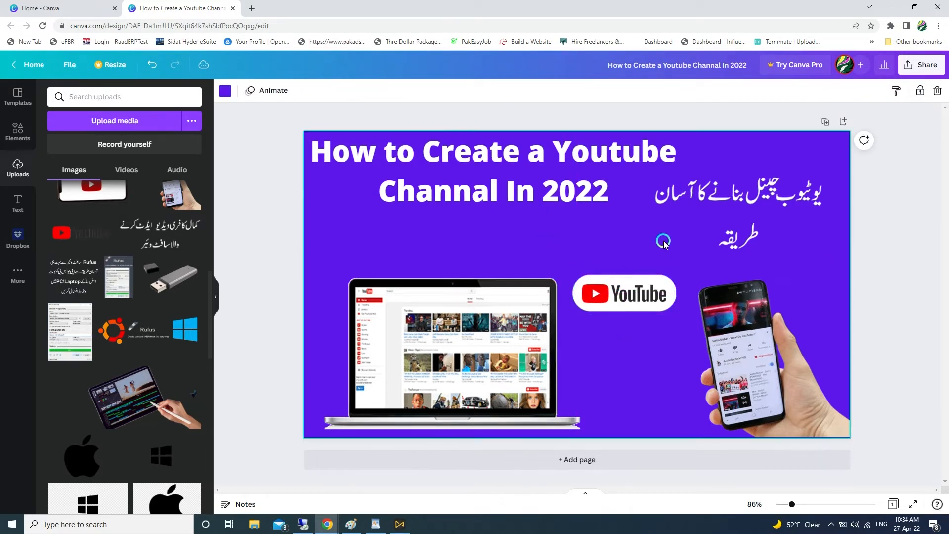
- Shift the Urdu text image slightly right and down in the thumbnail
left_click_drag(736, 198, 743, 201)
left_click(544, 232)
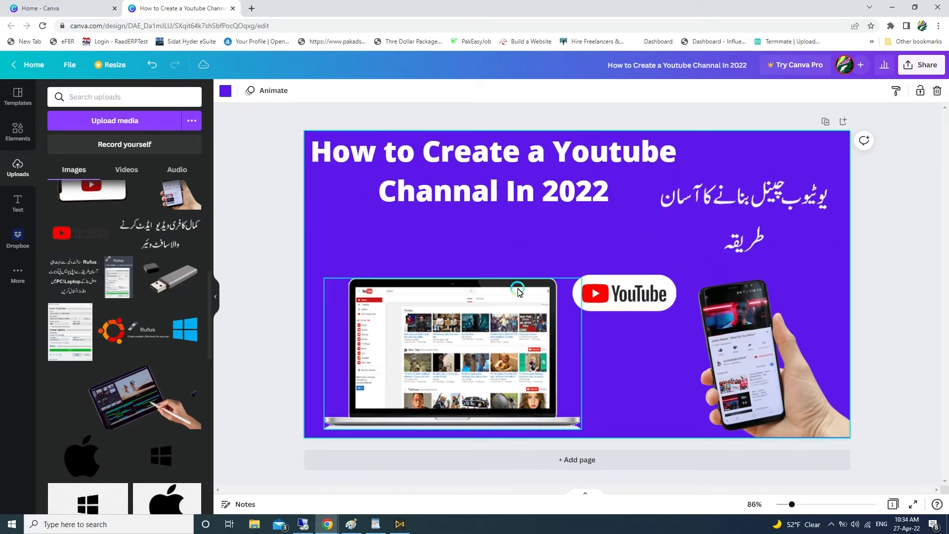
scroll(77, 250, "up", 7)
left_click(16, 203)
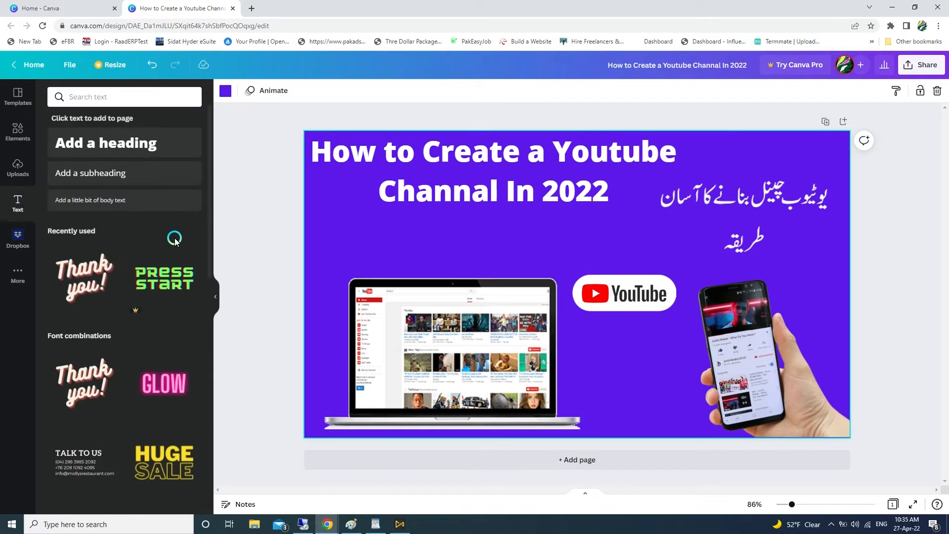
left_click(16, 171)
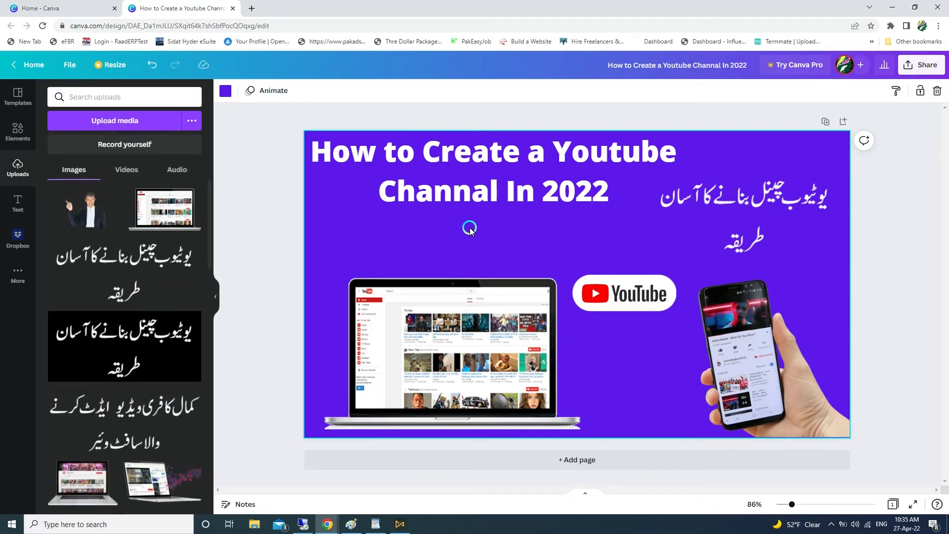
- Enlarge the laptop image slightly and shift it toward the thumbnail's left edge
left_click(573, 287)
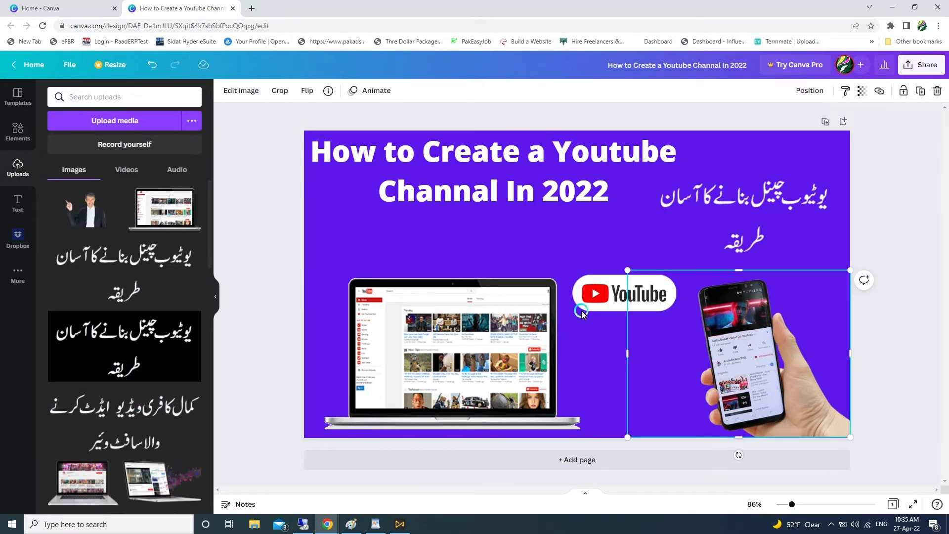
left_click_drag(584, 273, 582, 237)
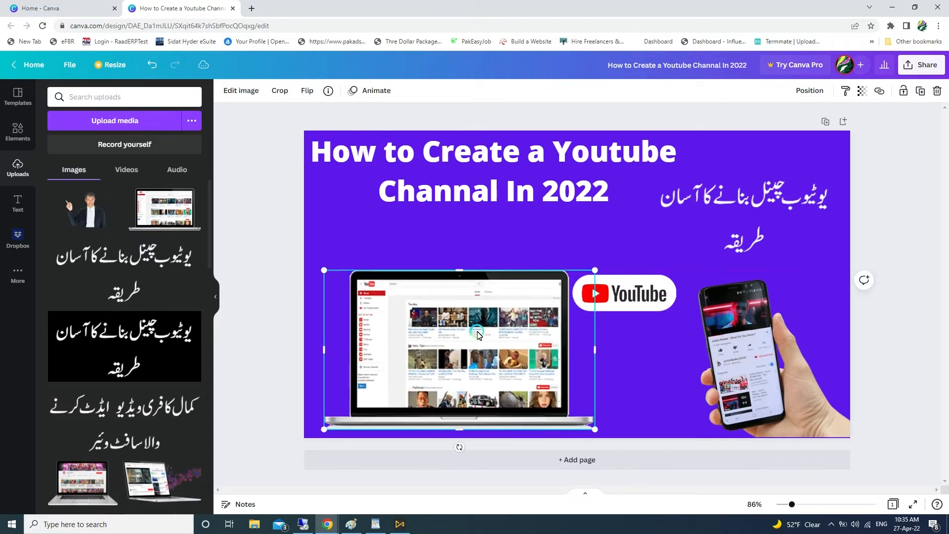
left_click_drag(479, 333, 467, 334)
left_click(464, 216)
- Move the heading slightly down and right, and lower the Urdu text image a little
left_click_drag(506, 160, 524, 181)
left_click(477, 252)
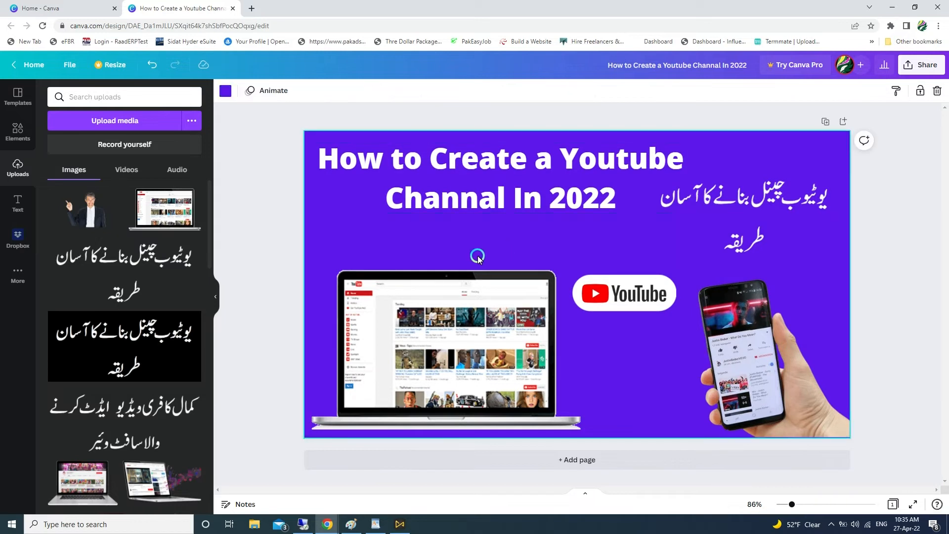
left_click_drag(729, 204, 735, 215)
left_click(591, 256)
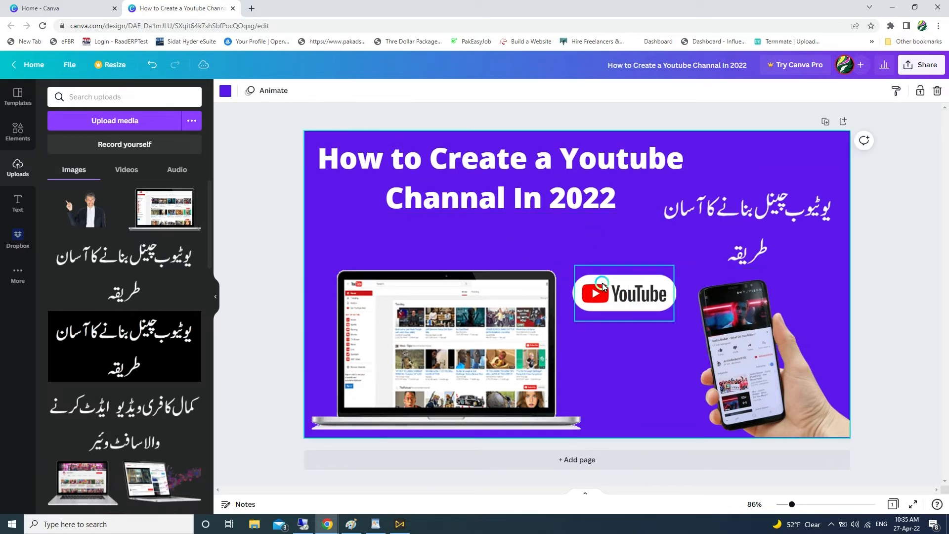
- Look through the uploaded images, the Downloads folder and the video and audio uploads for more material
scroll(128, 321, "down", 8)
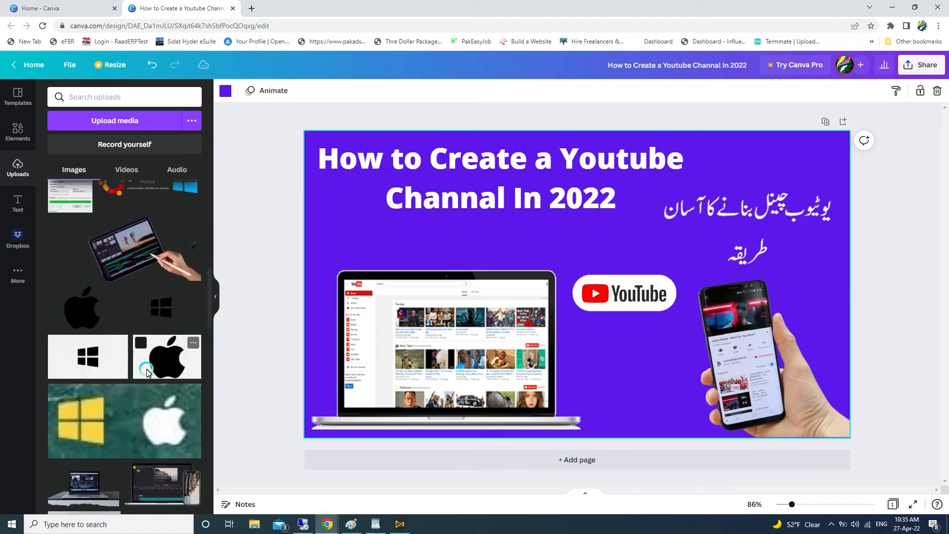
scroll(131, 333, "up", 3)
scroll(129, 297, "up", 5)
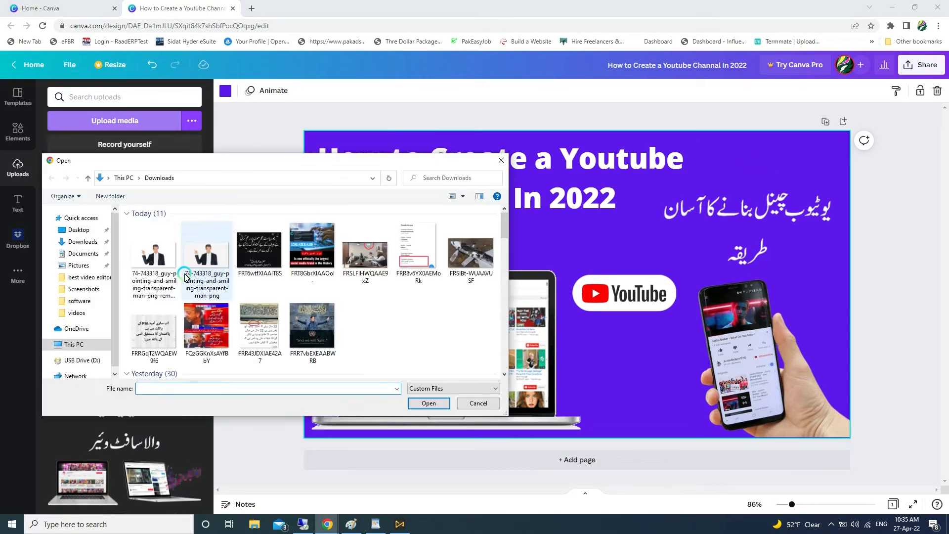
scroll(389, 310, "down", 3)
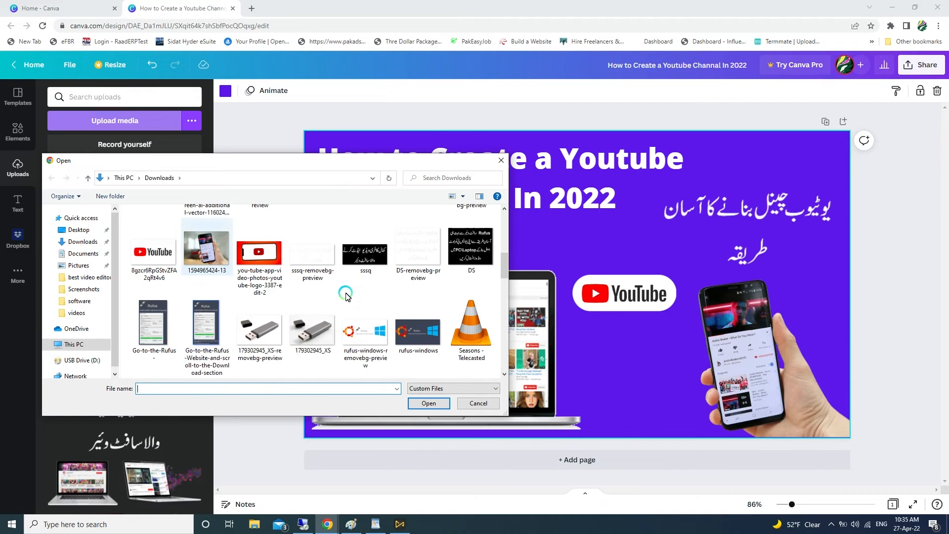
left_click(478, 403)
left_click(127, 170)
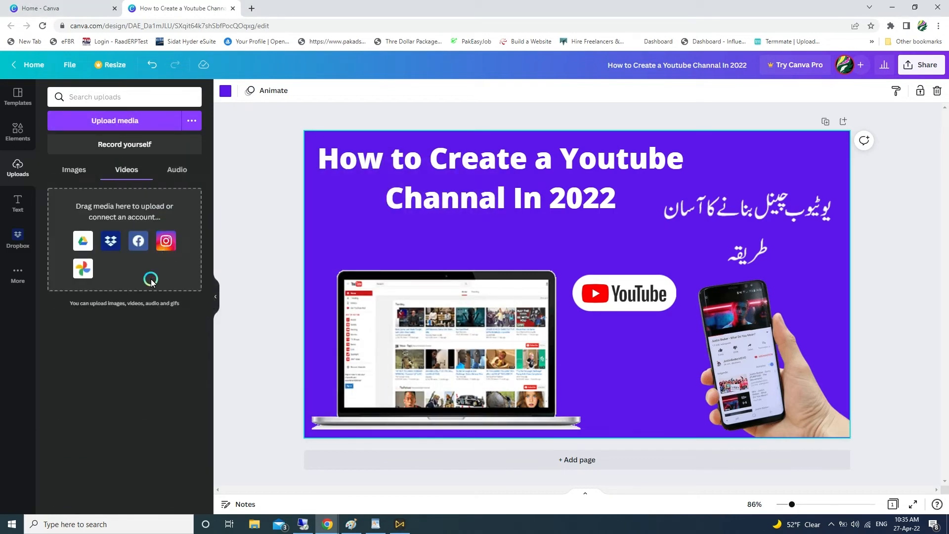
left_click(181, 170)
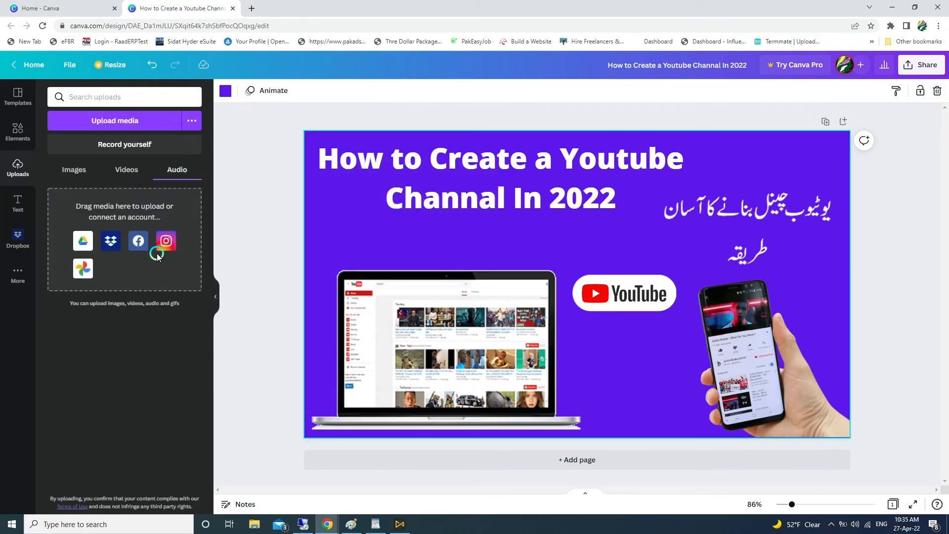
left_click(73, 169)
- Browse the available text styles and font combinations, and the YouTube thumbnail templates
left_click(18, 202)
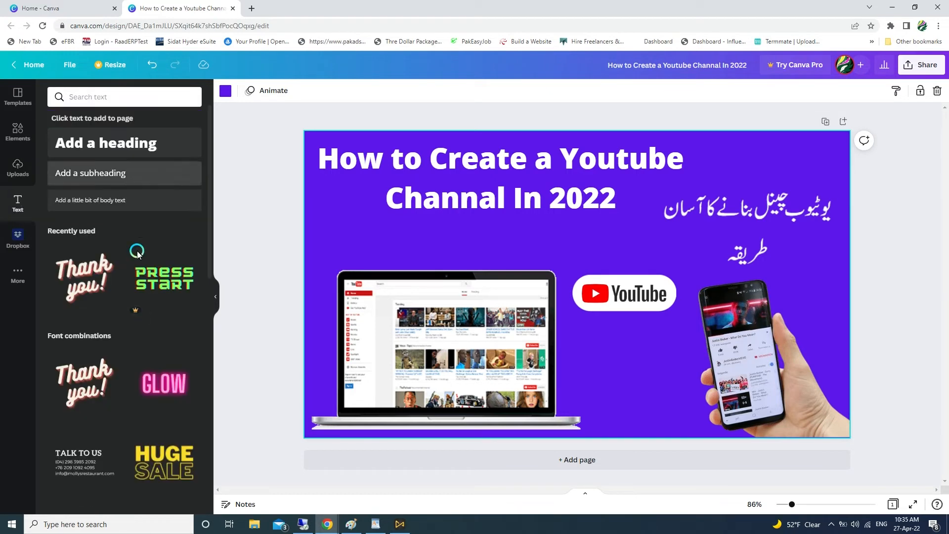
scroll(130, 355, "down", 5)
scroll(131, 355, "down", 6)
scroll(130, 359, "up", 10)
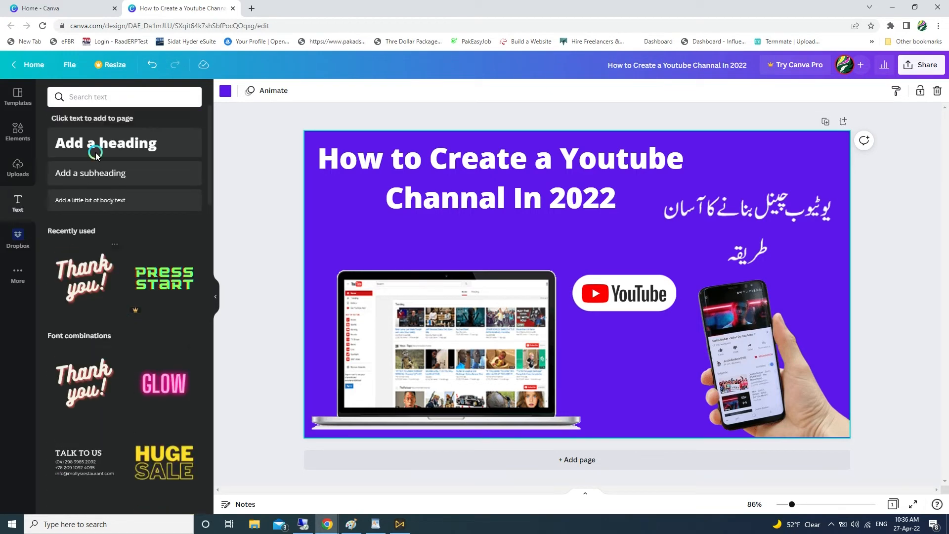
left_click(18, 130)
left_click(17, 98)
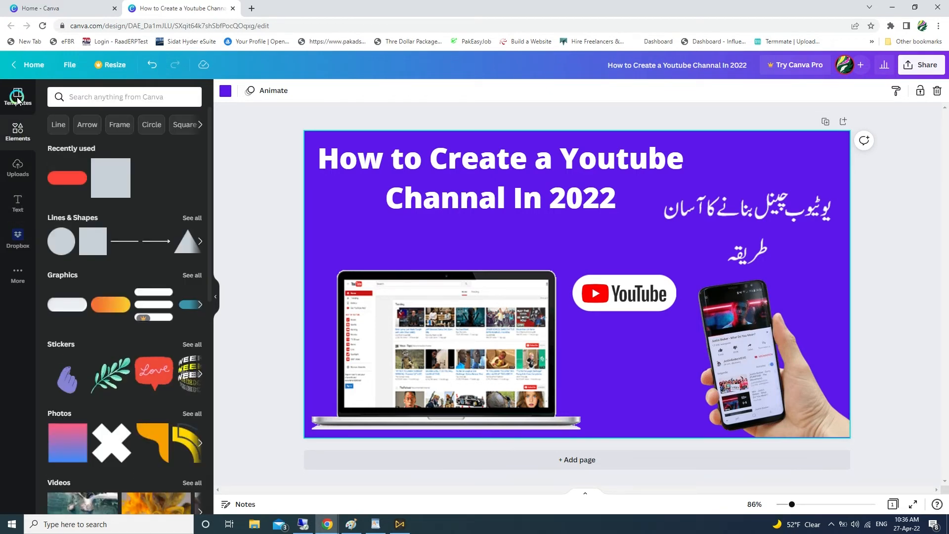
scroll(133, 278, "down", 9)
scroll(130, 223, "up", 10)
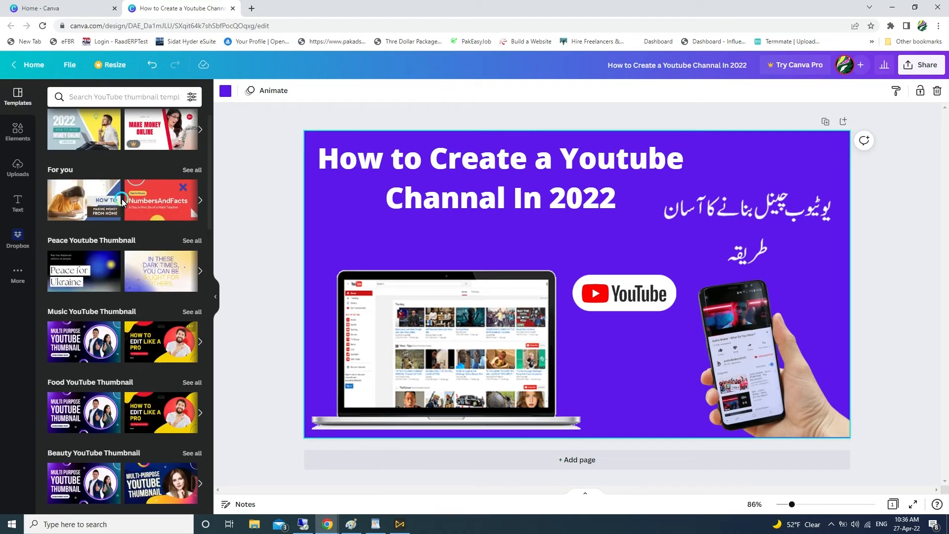
- Search the elements for "Arrow" and "Black arrow" and limit the results to graphics
left_click(20, 132)
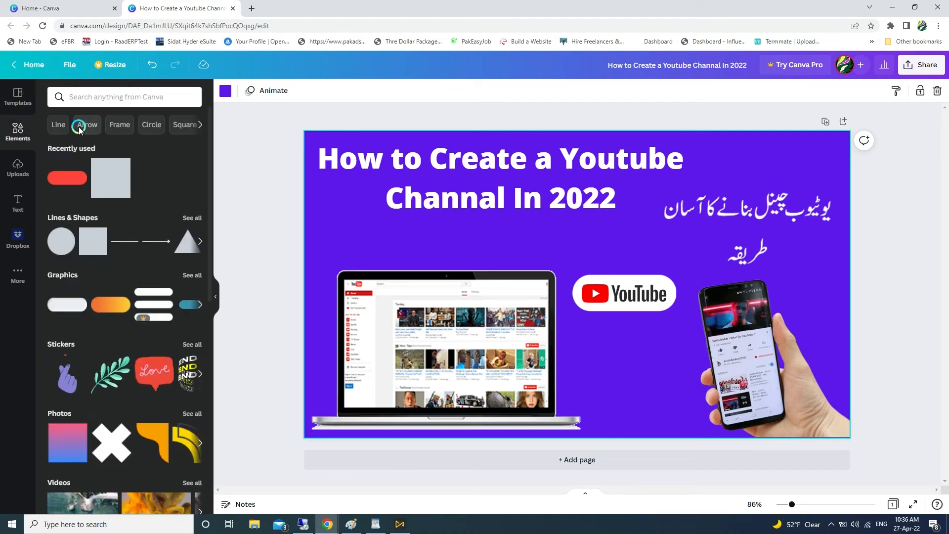
left_click(79, 125)
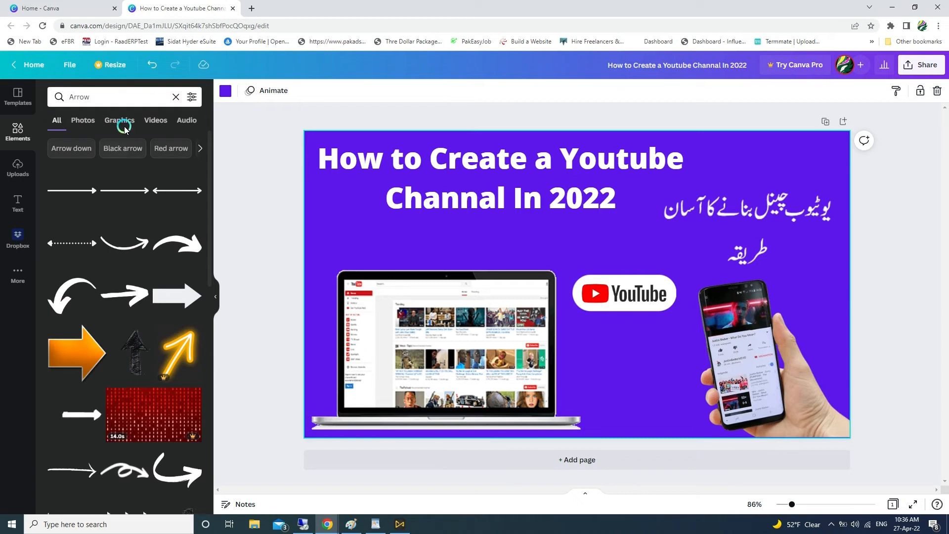
left_click(124, 149)
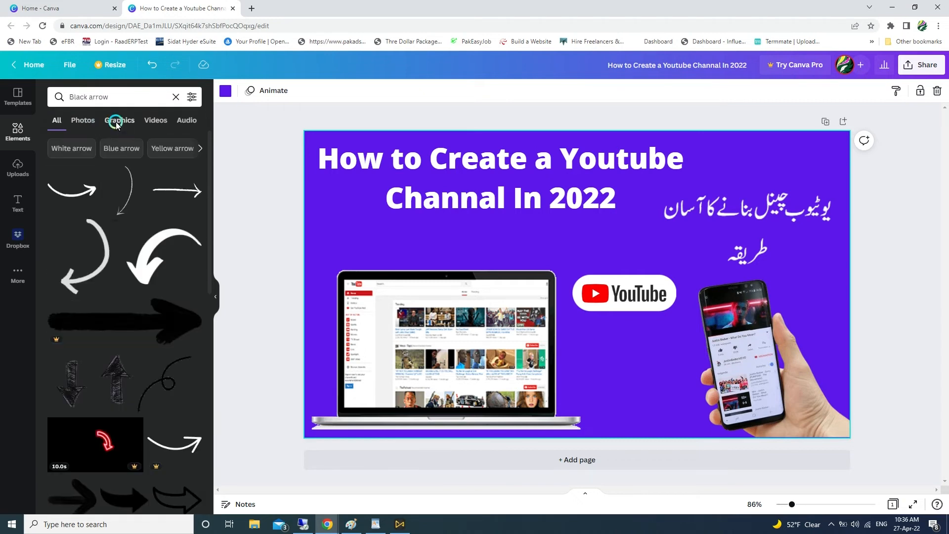
left_click(82, 120)
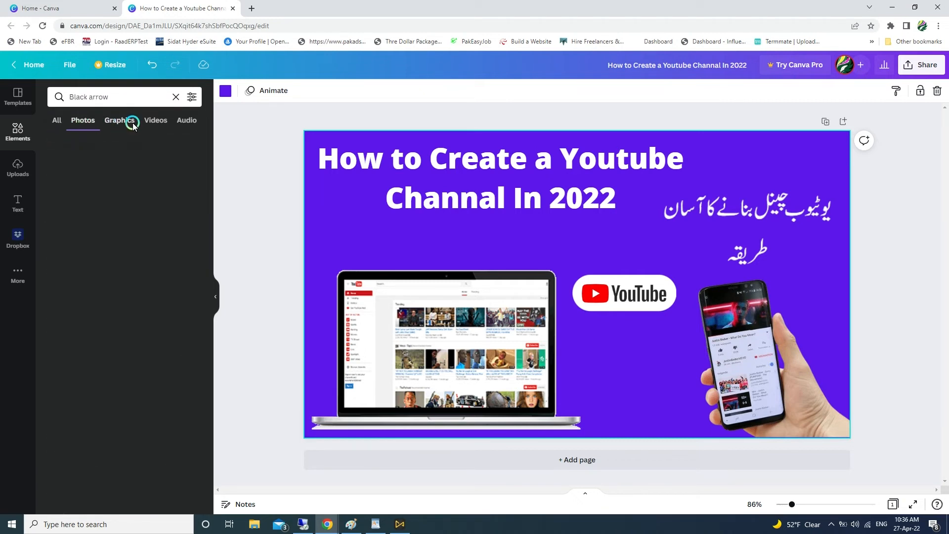
left_click(123, 121)
- Recolor the thumbnail background dark blue, trying black and light purple as alternatives
left_click(248, 207)
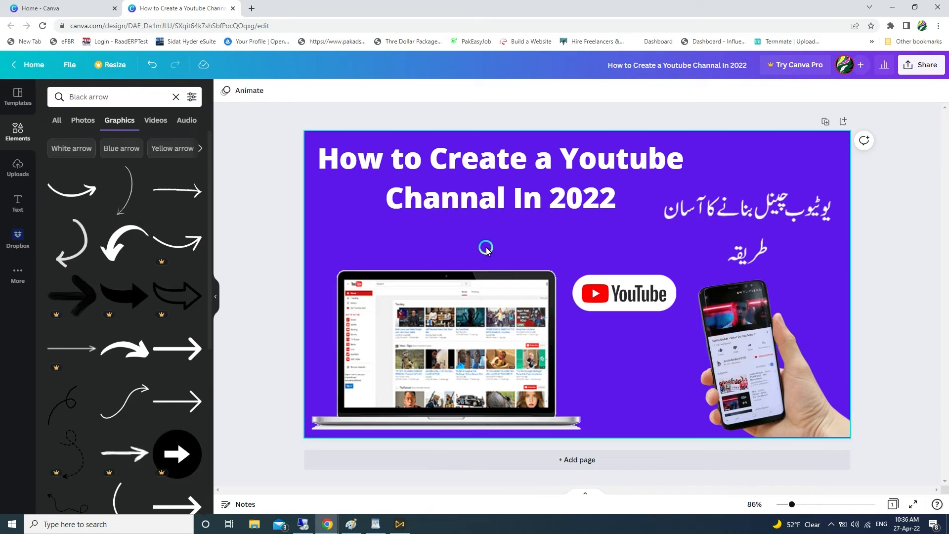
left_click(226, 92)
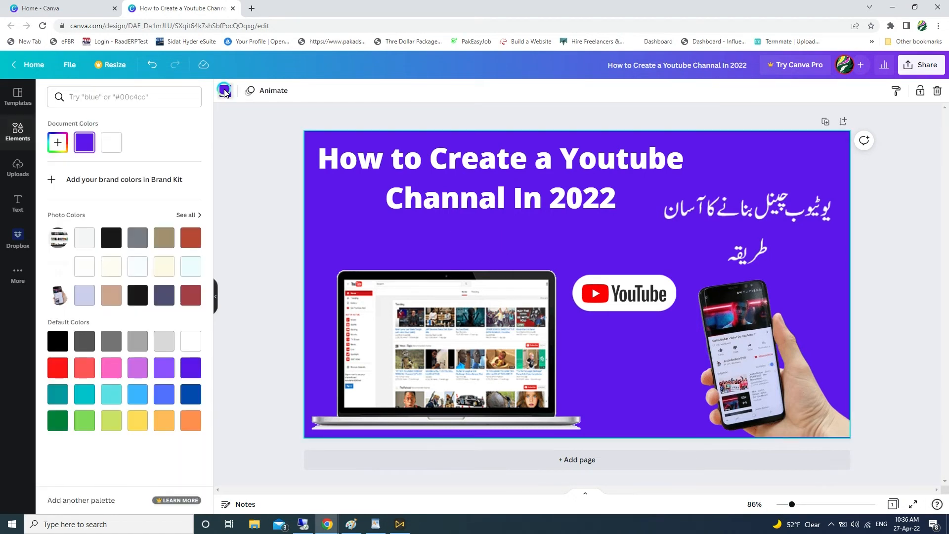
left_click(138, 240)
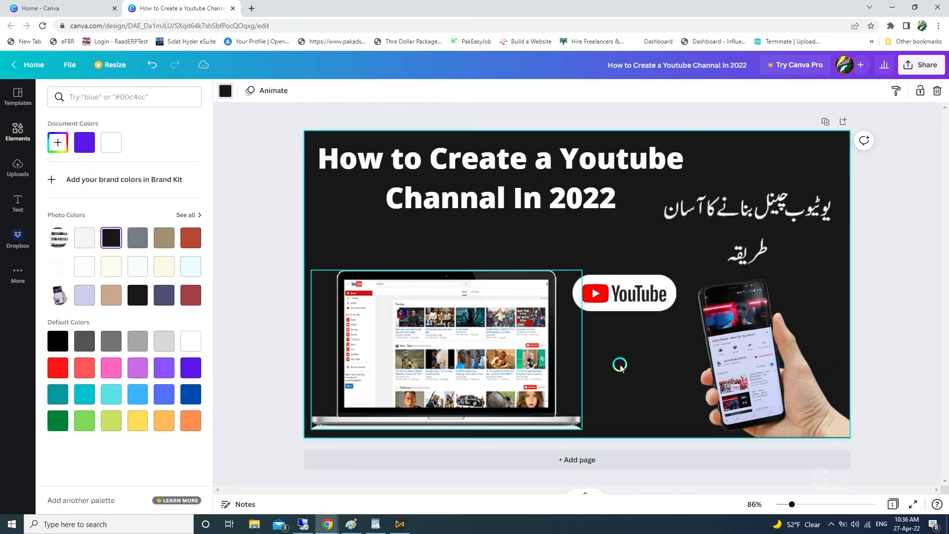
left_click(191, 296)
left_click(164, 369)
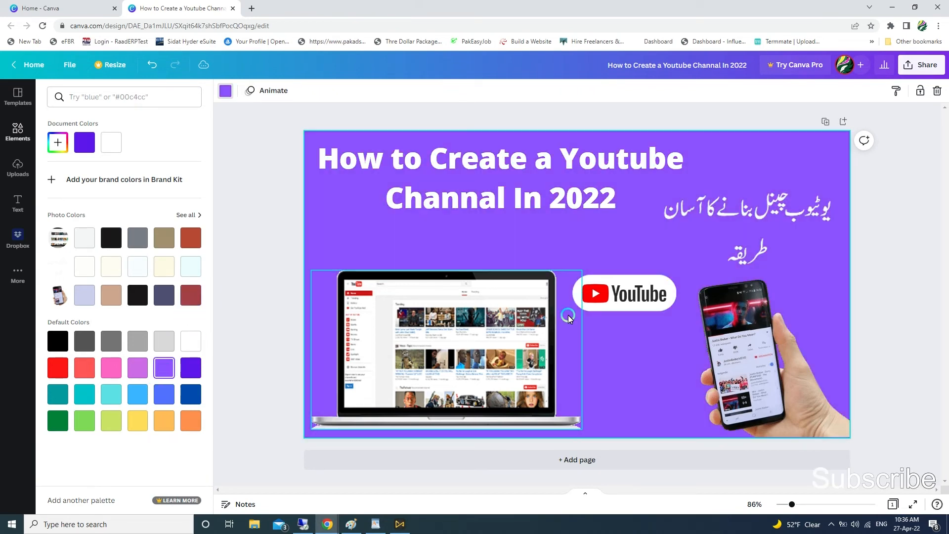
left_click(191, 394)
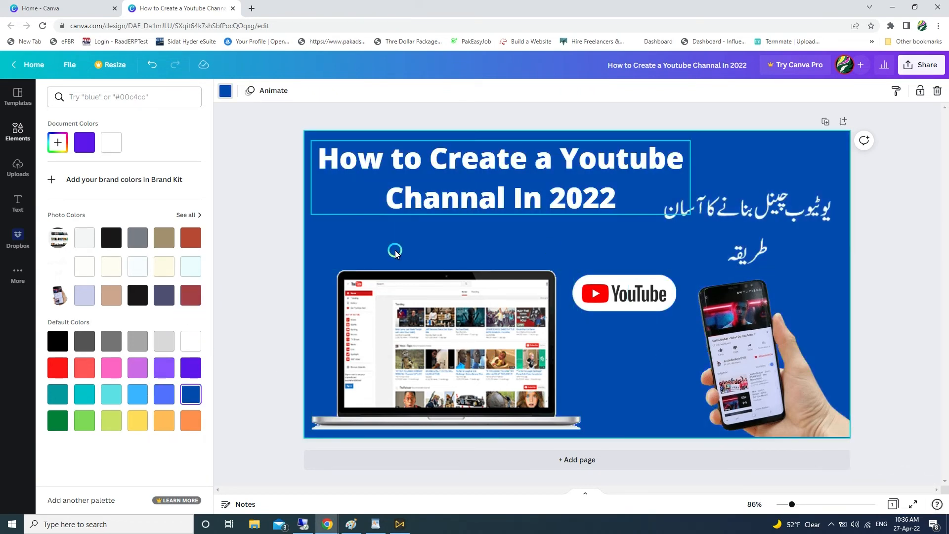
left_click(193, 373)
left_click(188, 392)
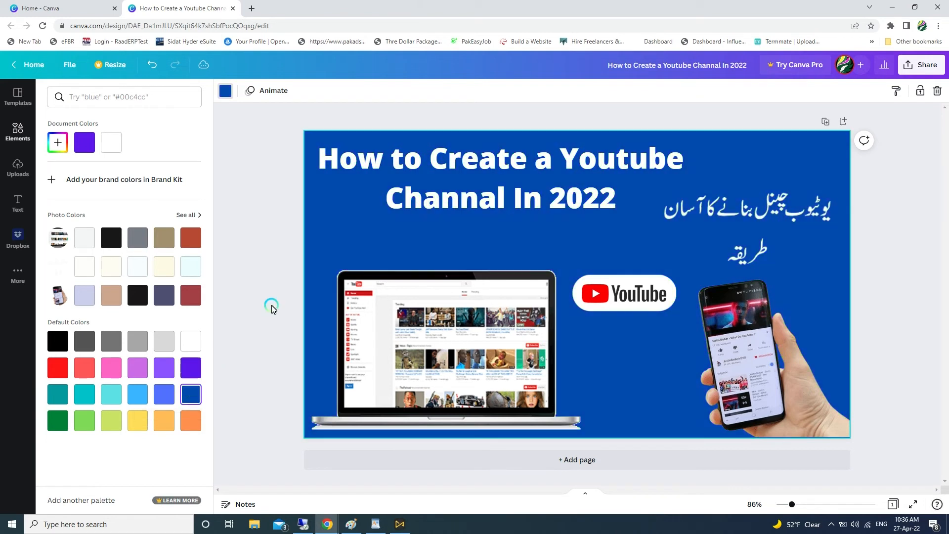
left_click(272, 306)
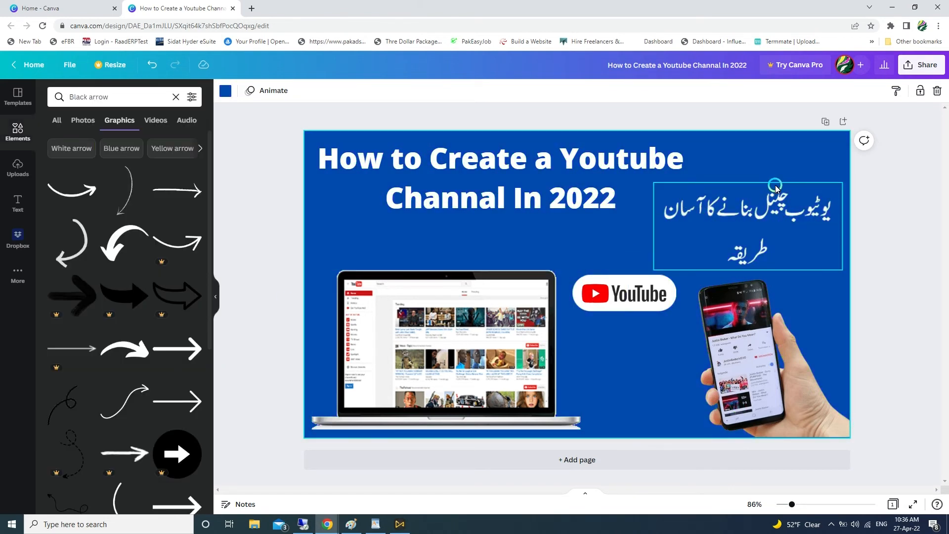
- Download the thumbnail as a JPG and save it to the Desktop as "How to Create a Youtube Channal In 2022"
left_click(920, 66)
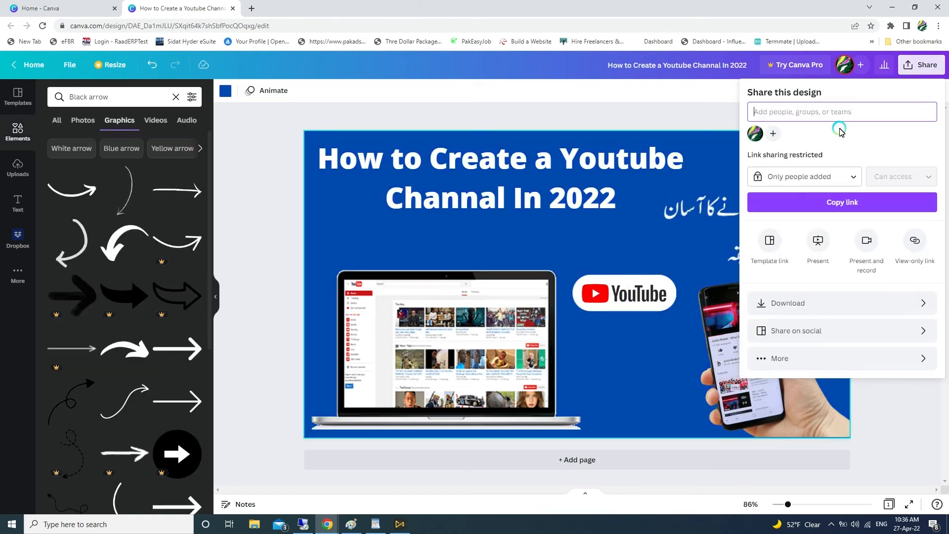
left_click(823, 303)
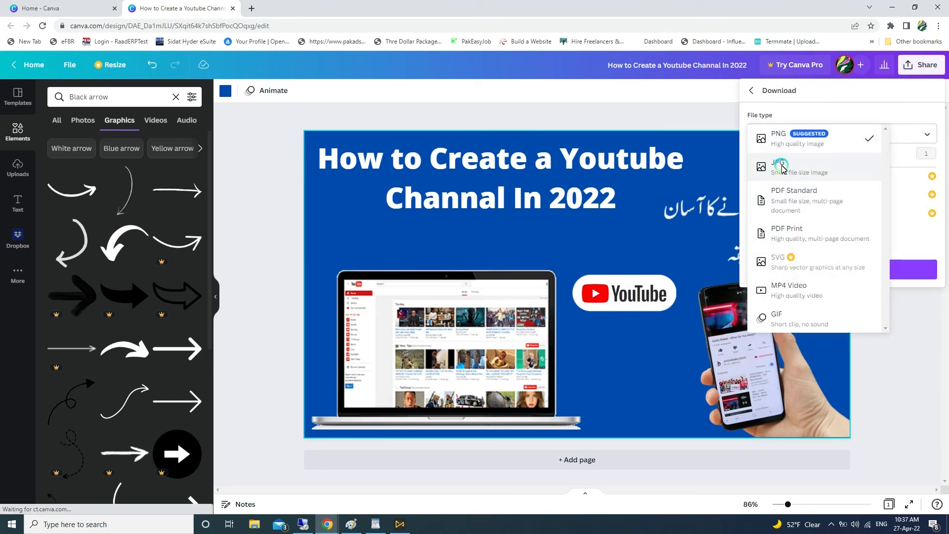
left_click(771, 167)
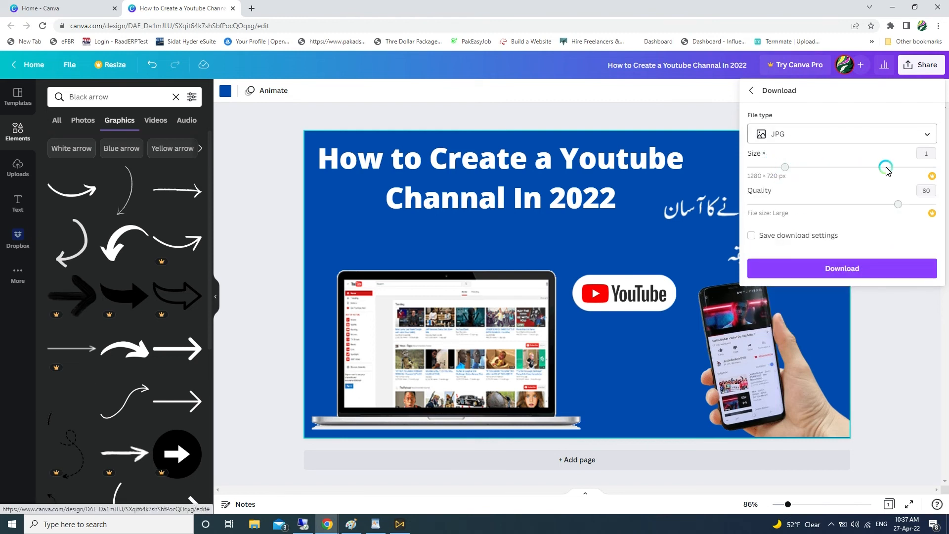
left_click(845, 268)
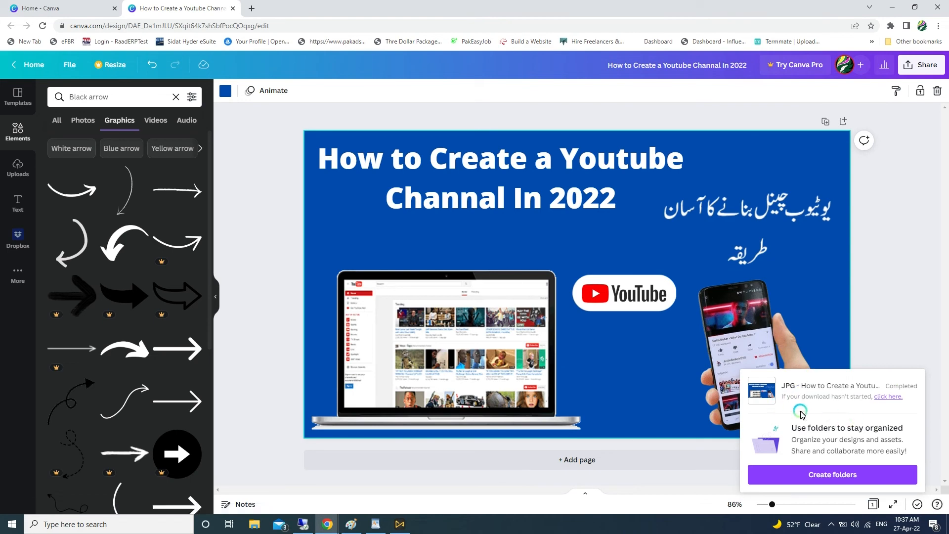
left_click(82, 231)
left_click(278, 316)
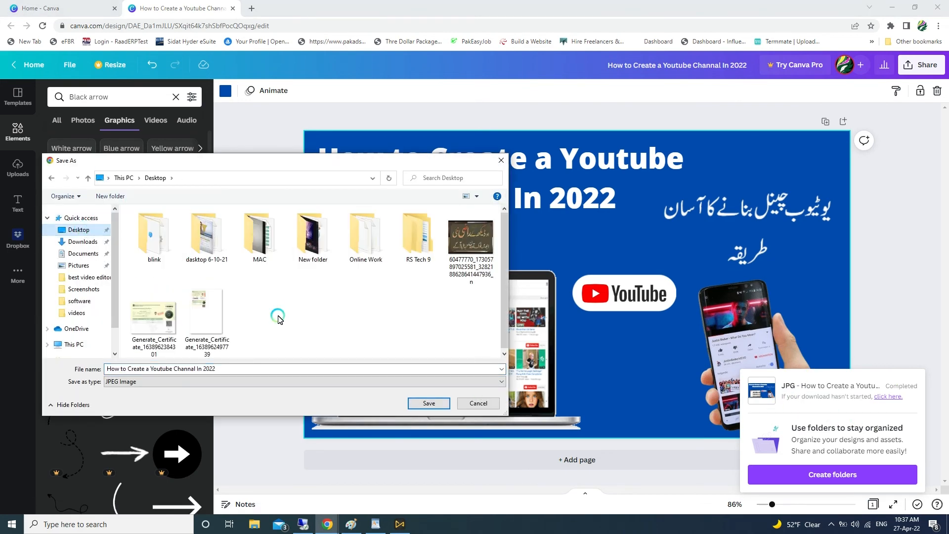
left_click(428, 402)
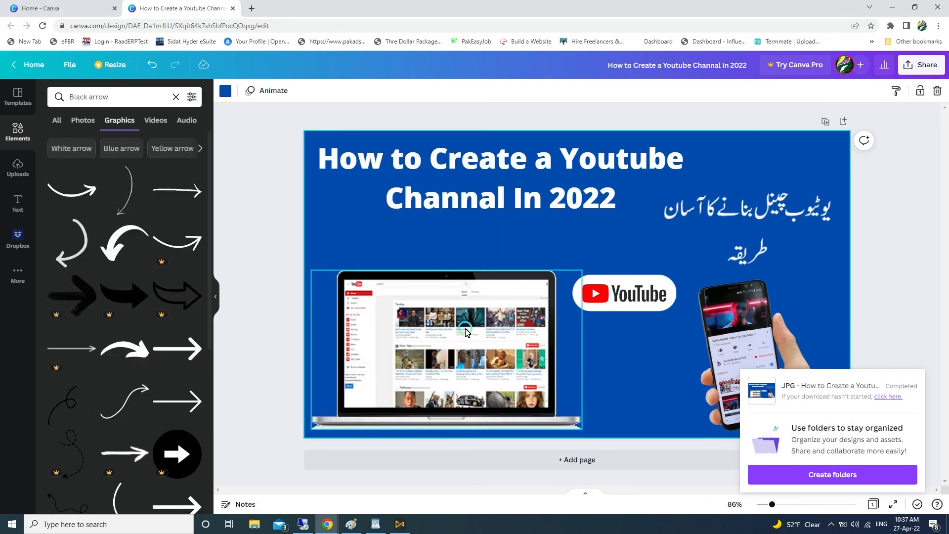
- Open the saved thumbnail image from the Windows desktop in Photos to check it, and close the viewer
key("super+d")
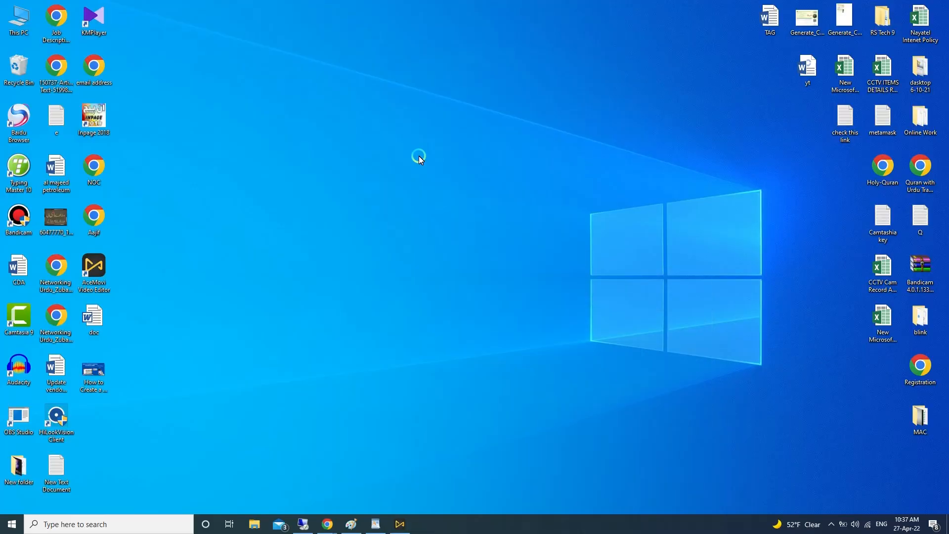
left_click(102, 367)
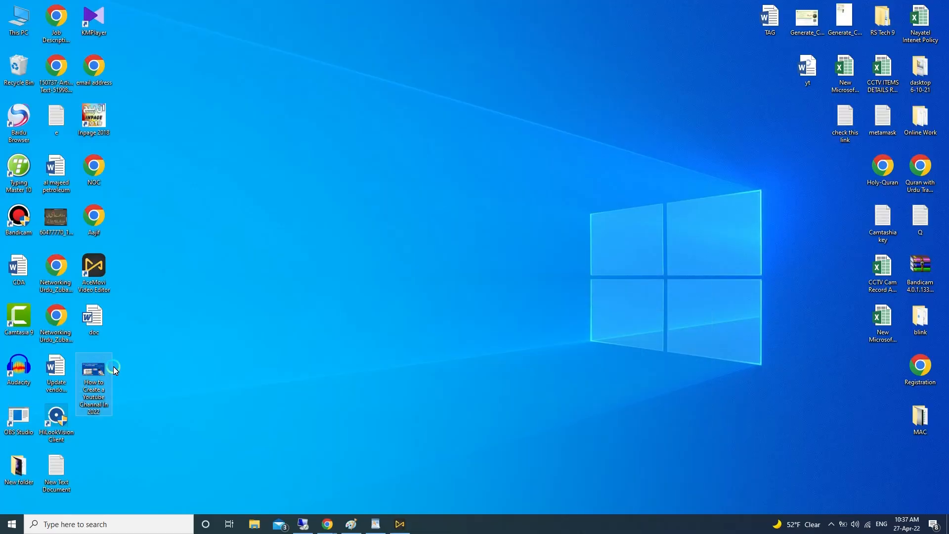
right_click(93, 366)
left_click(195, 28)
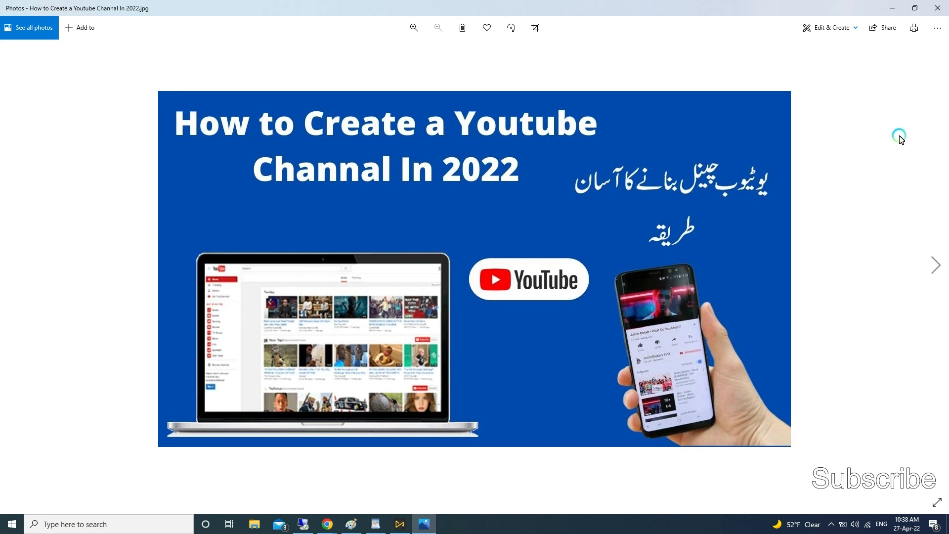
left_click(933, 8)
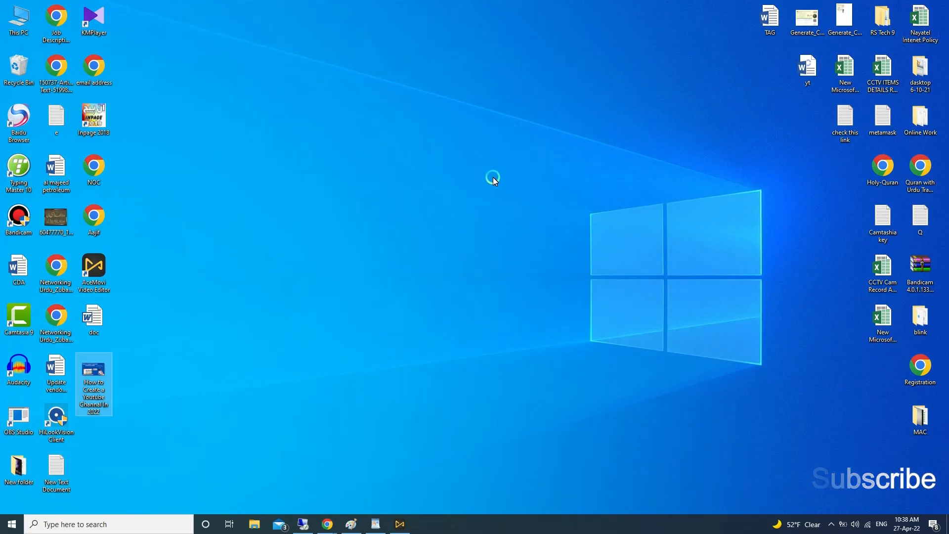